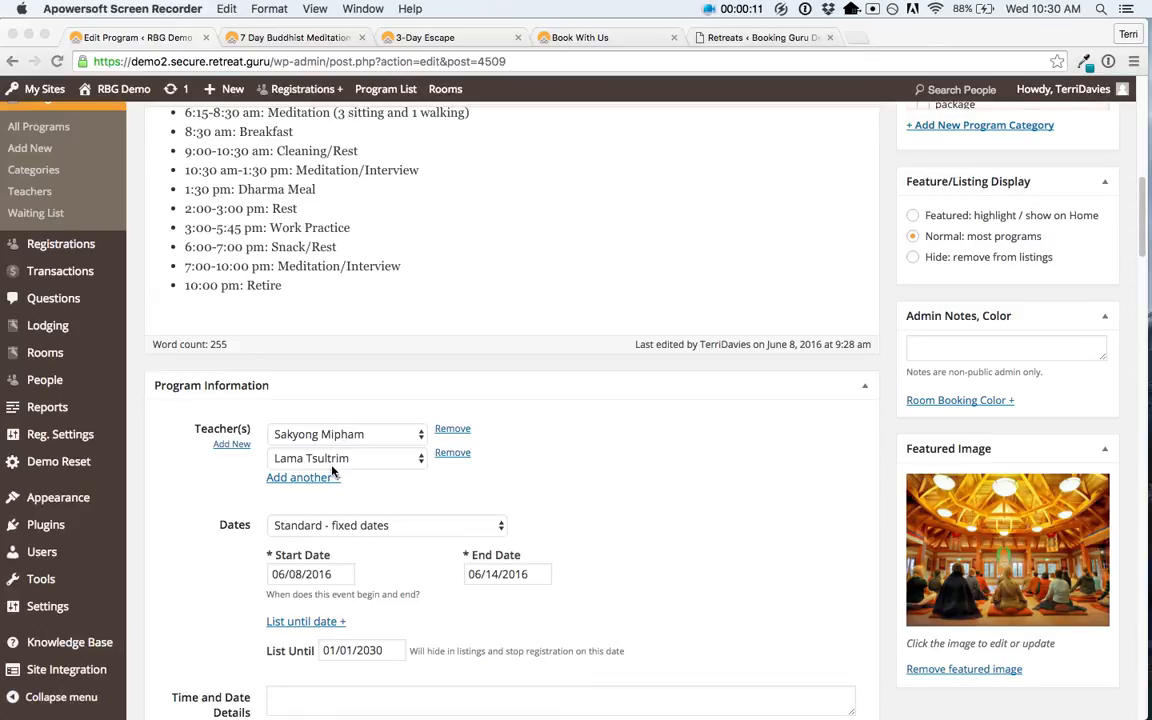
Step: Set the program Dates to 'Hotel - guest chooses their dates' with a 1-night minimum stay
scroll(334, 470, "down", 2)
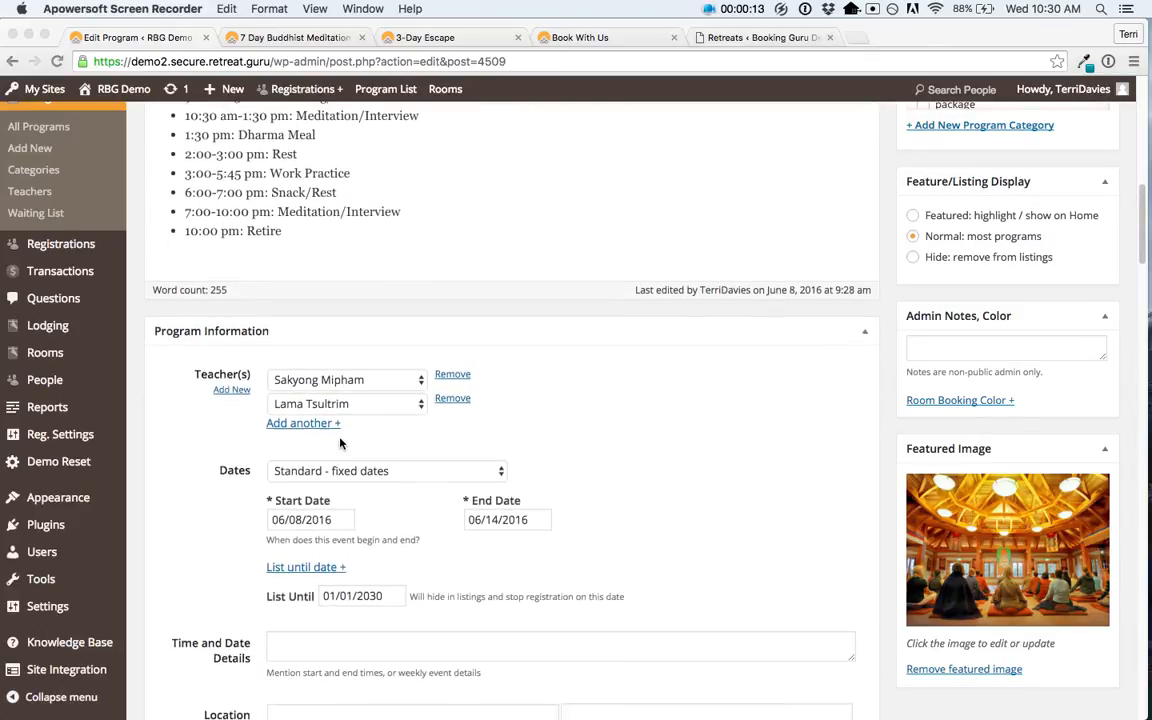
scroll(340, 443, "down", 2)
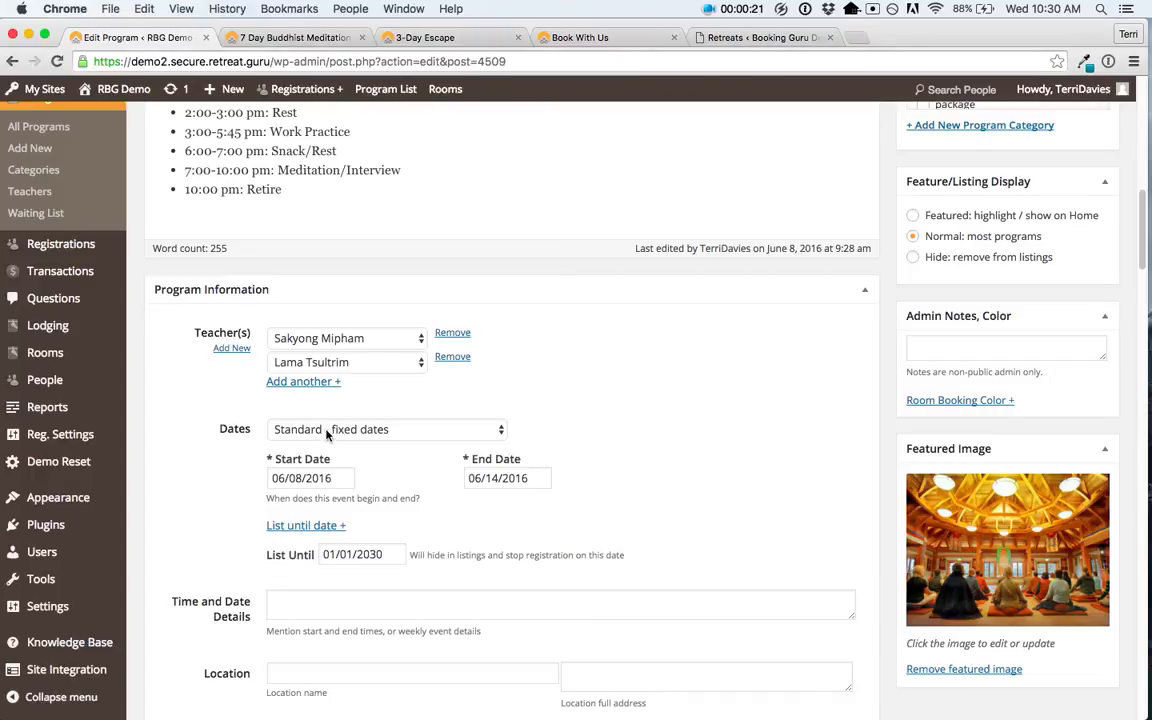
left_click(327, 430)
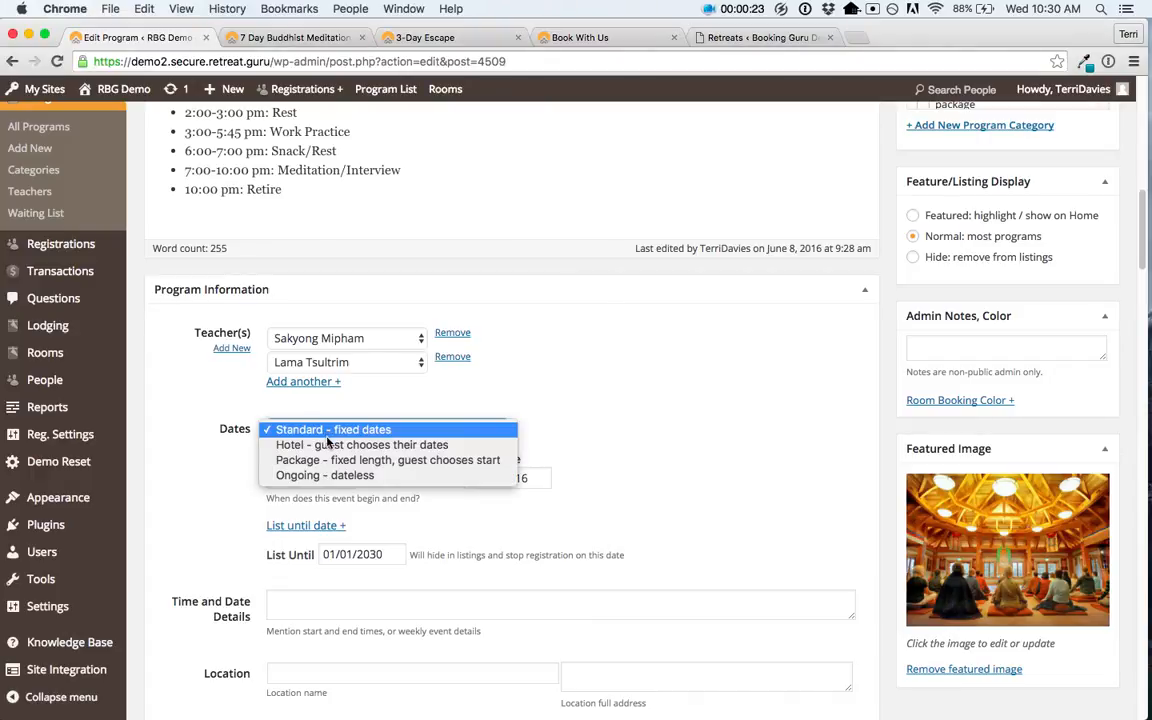
left_click(328, 444)
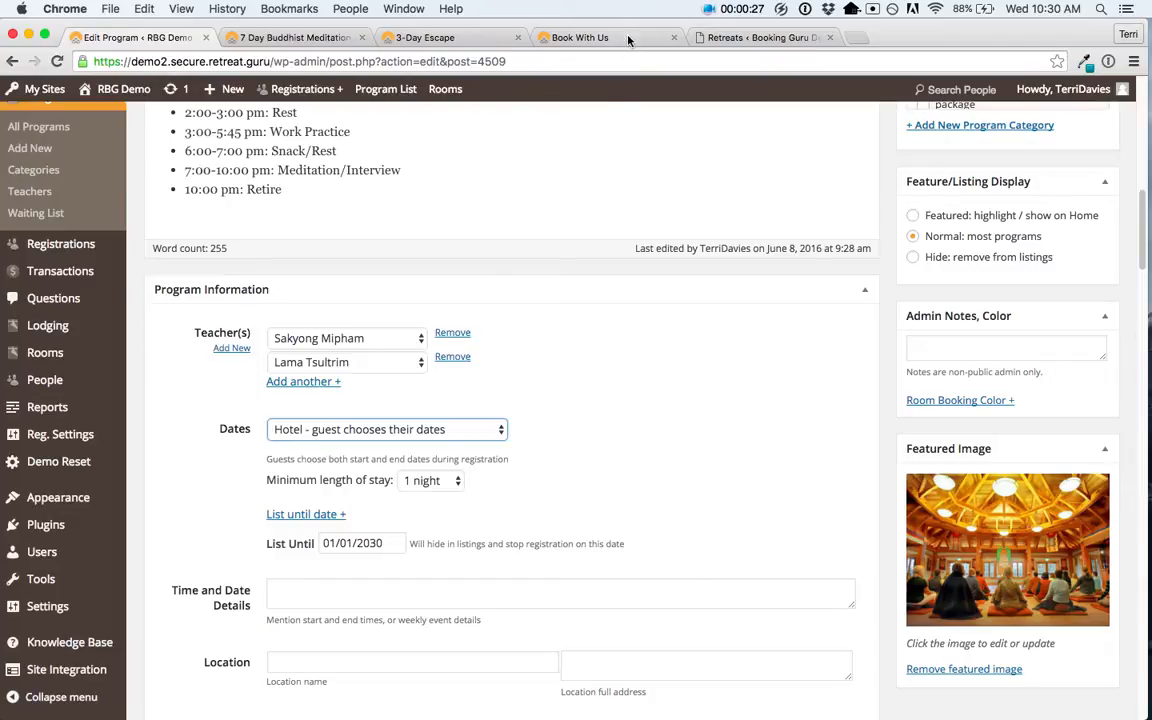
left_click(568, 38)
Step: Pick check-in and check-out dates on the Book With Us page and review the room prices
left_click(298, 352)
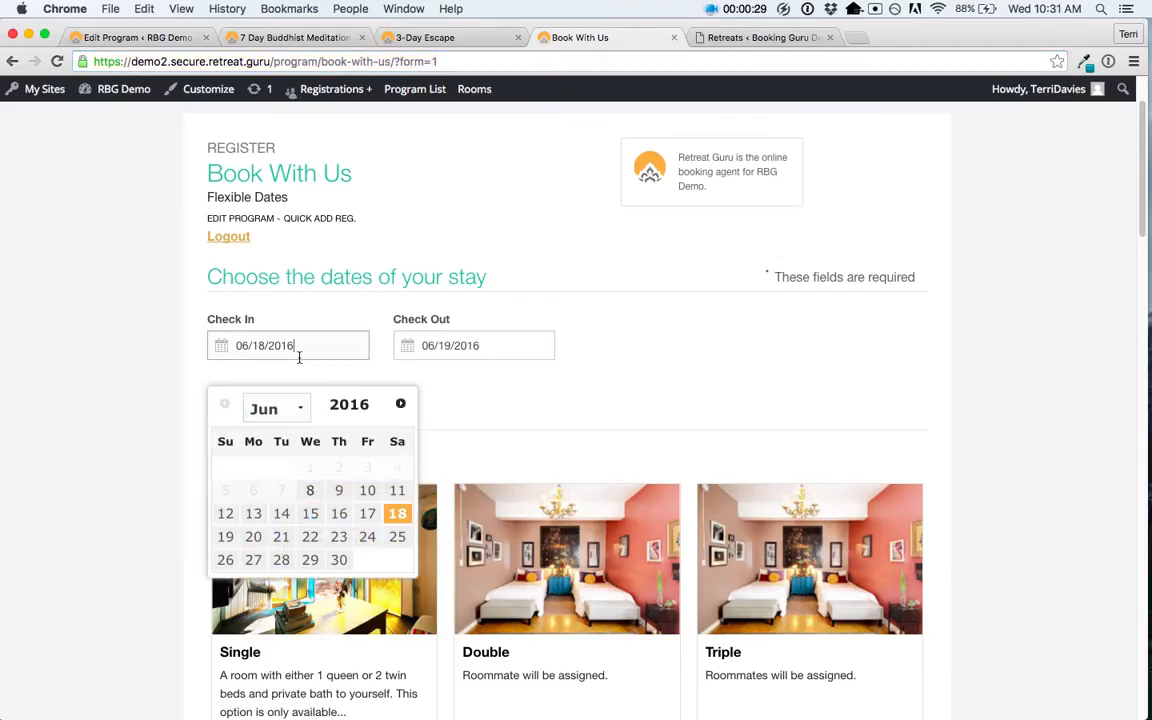
left_click(456, 341)
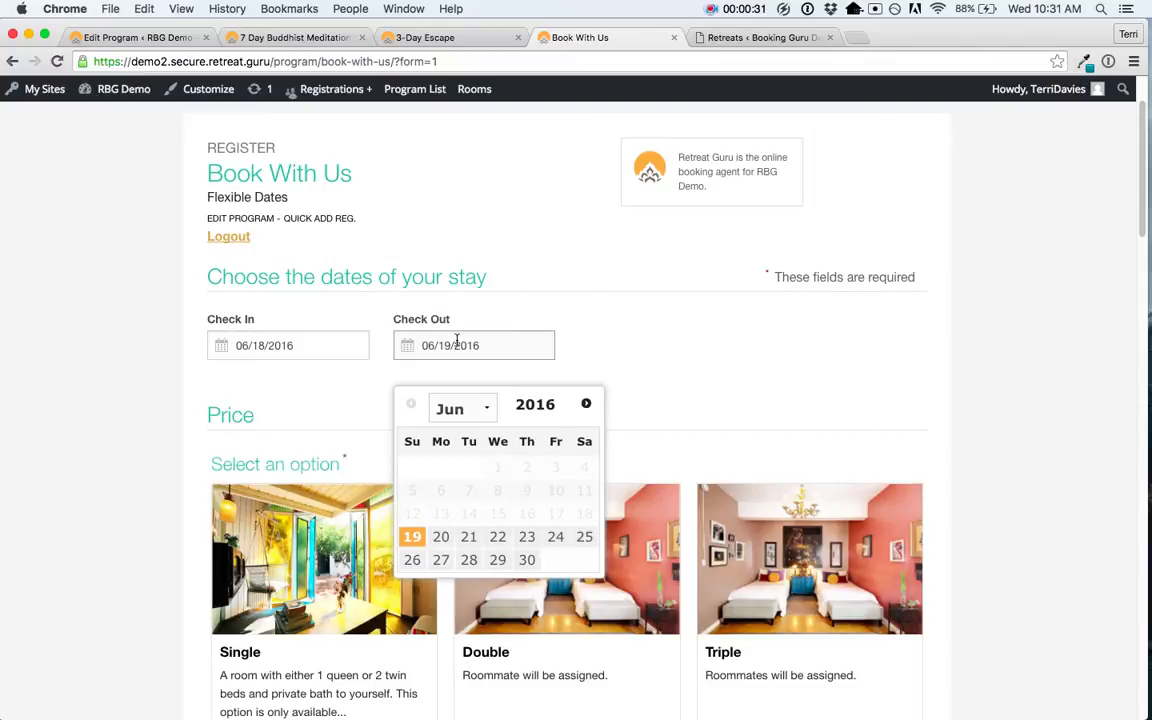
left_click(586, 330)
scroll(587, 333, "down", 5)
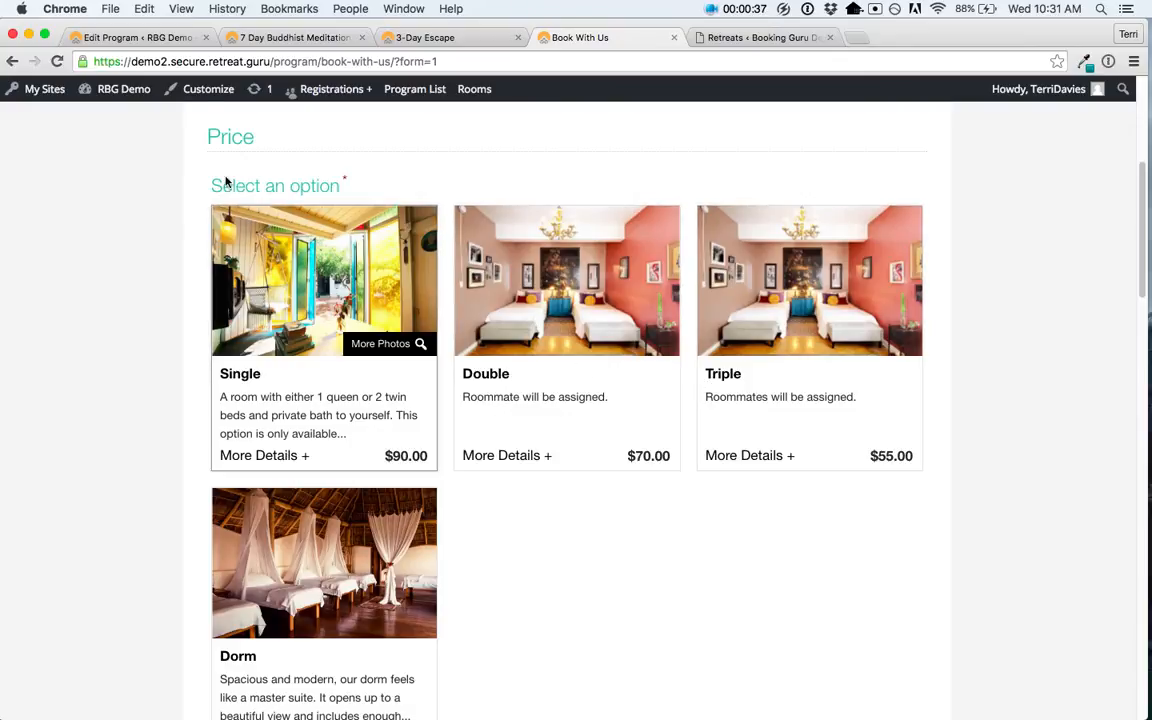
left_click(145, 40)
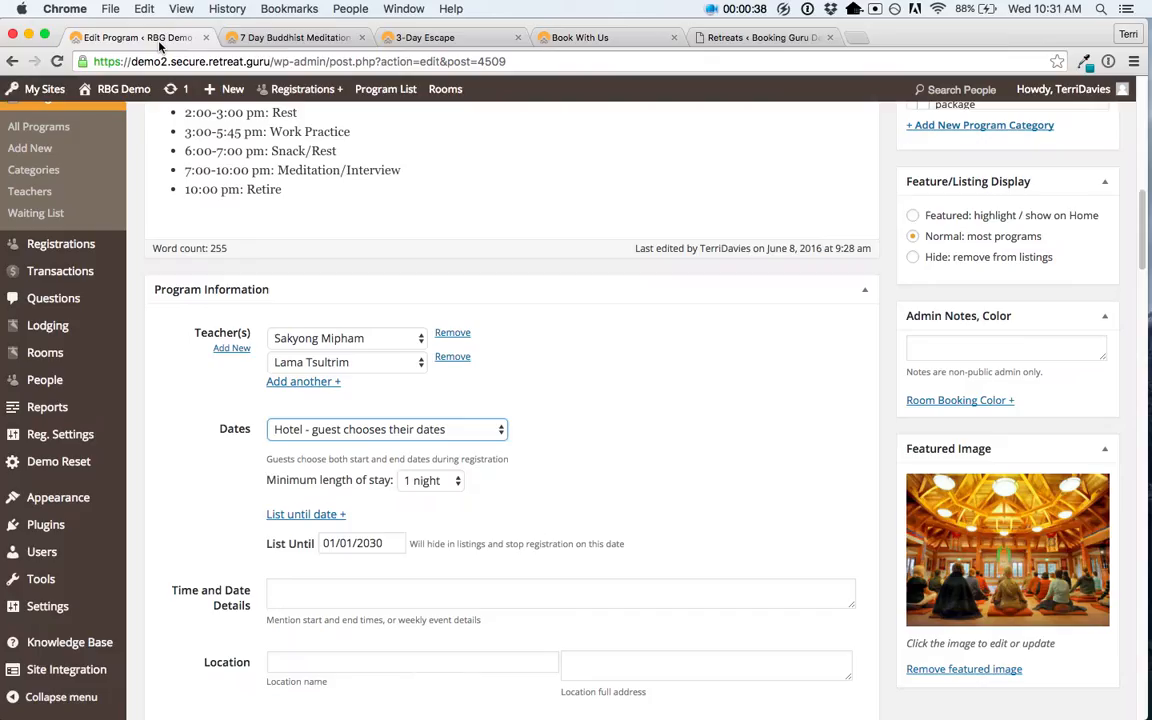
Step: Switch Dates to 'Package - fixed length, guest chooses start' with a 10-night package
left_click(333, 421)
key("Escape")
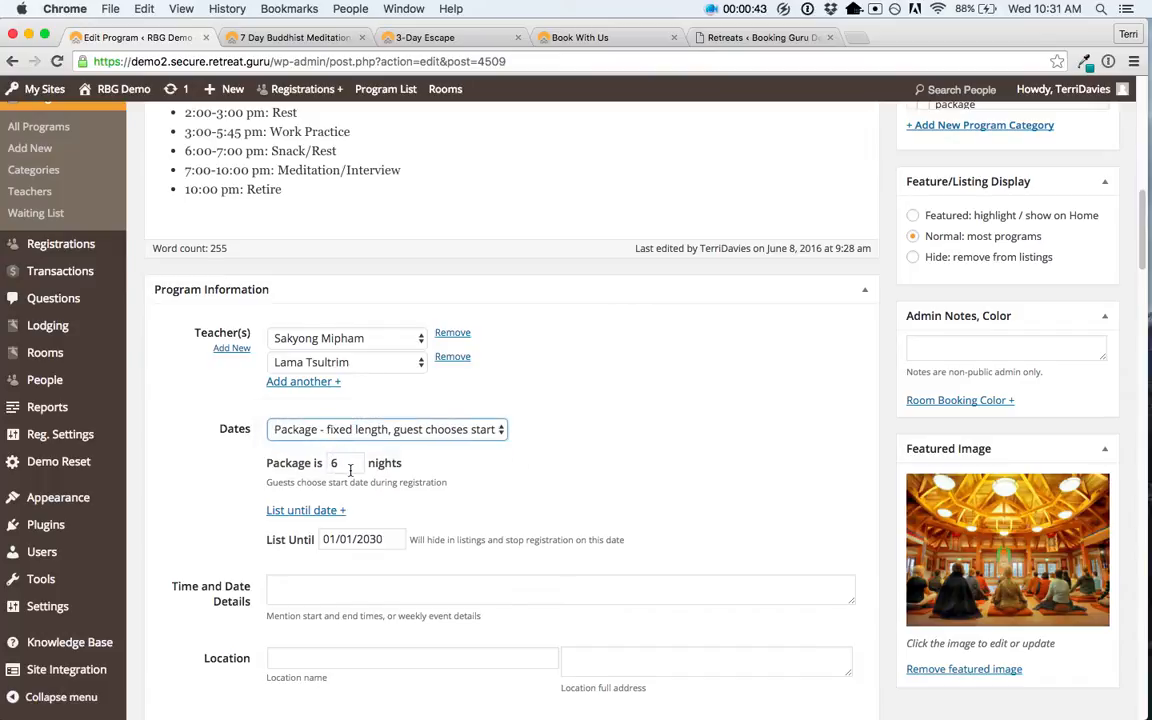
left_click(348, 467)
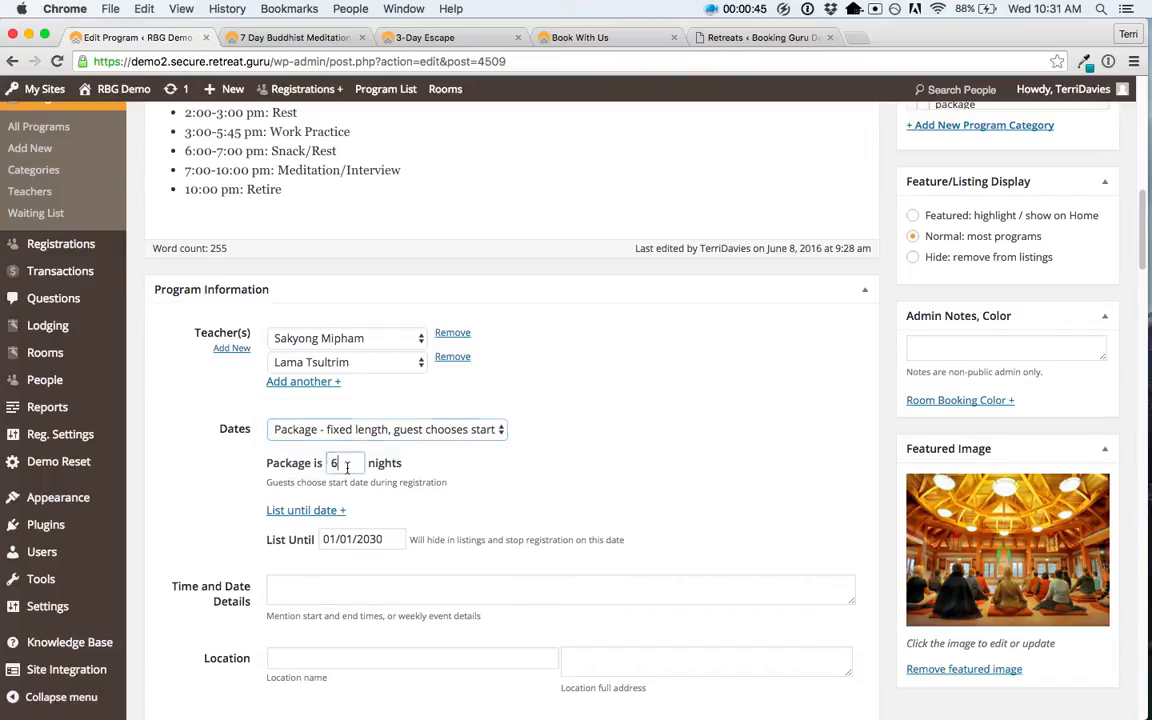
type("10")
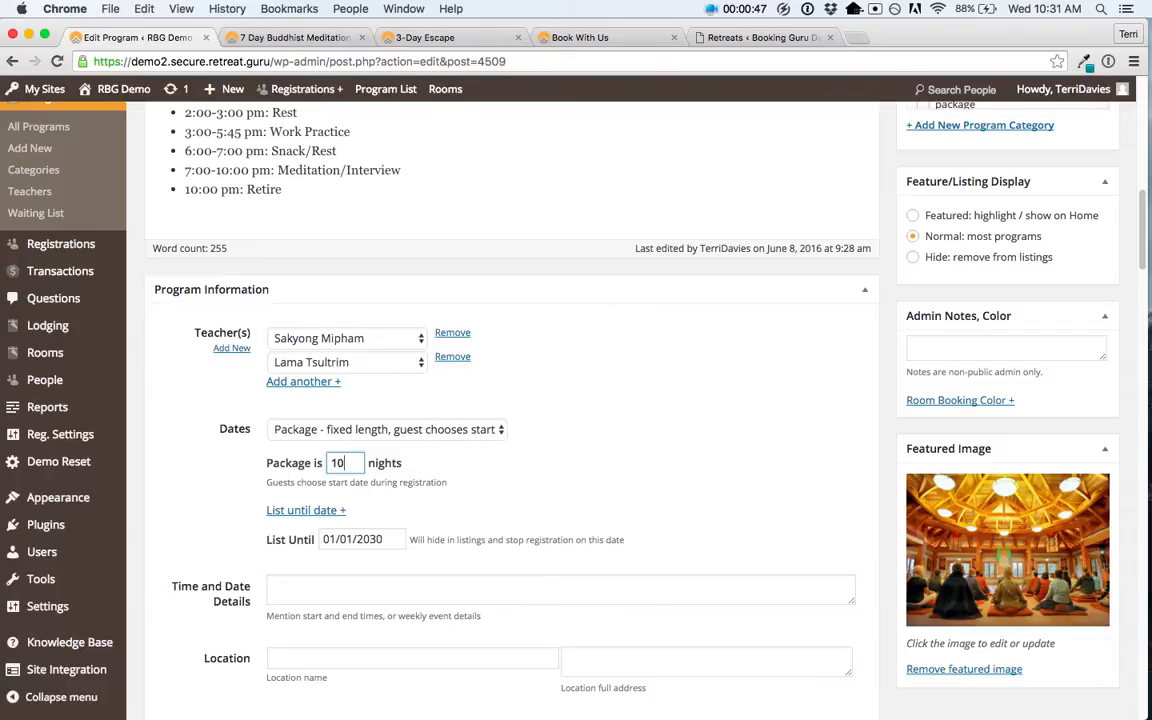
left_click(424, 468)
left_click(470, 45)
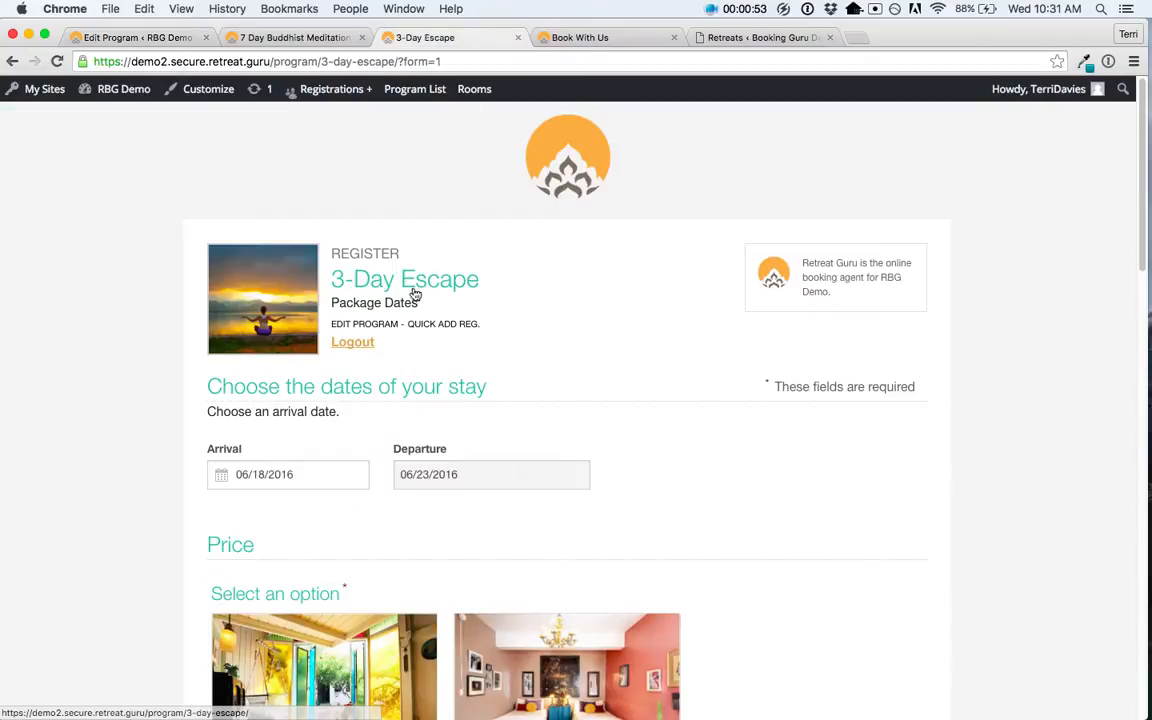
scroll(593, 363, "down", 2)
scroll(593, 363, "down", 2)
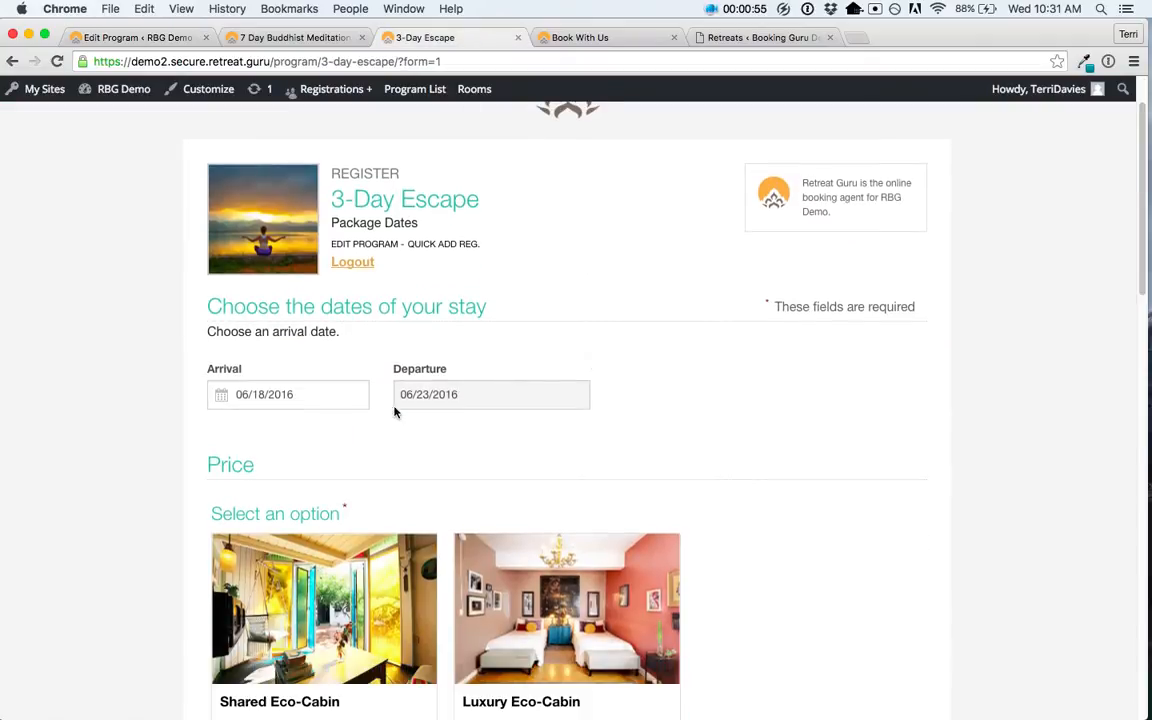
left_click(290, 397)
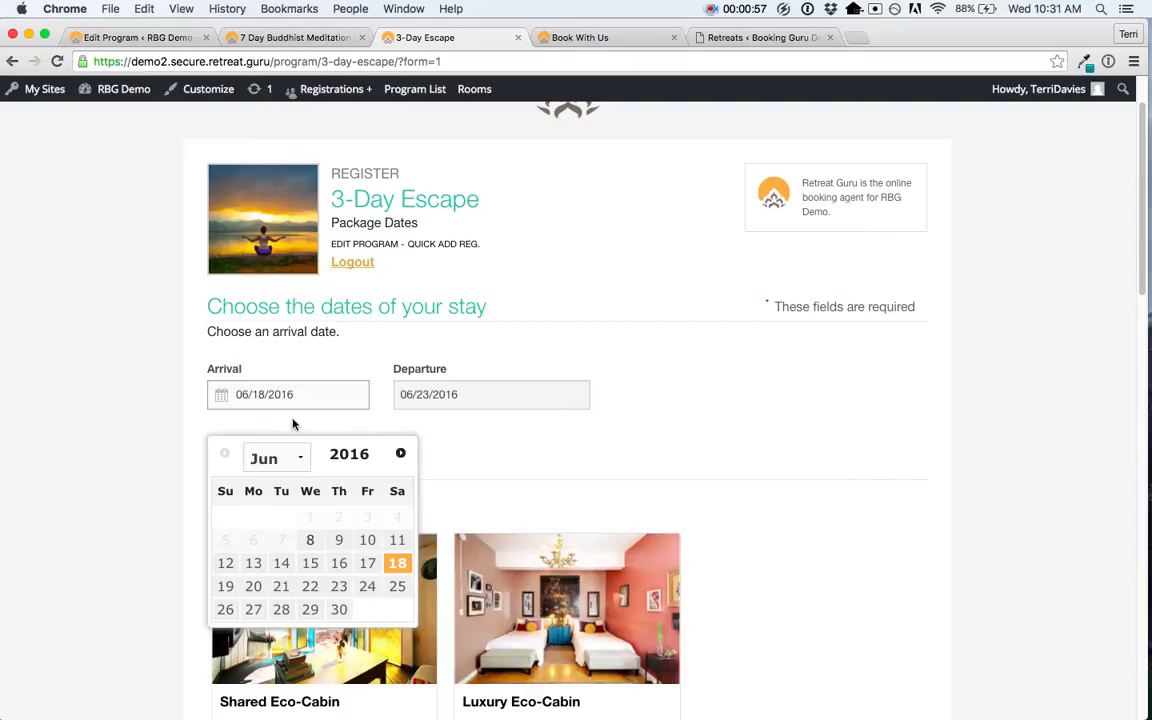
left_click(310, 586)
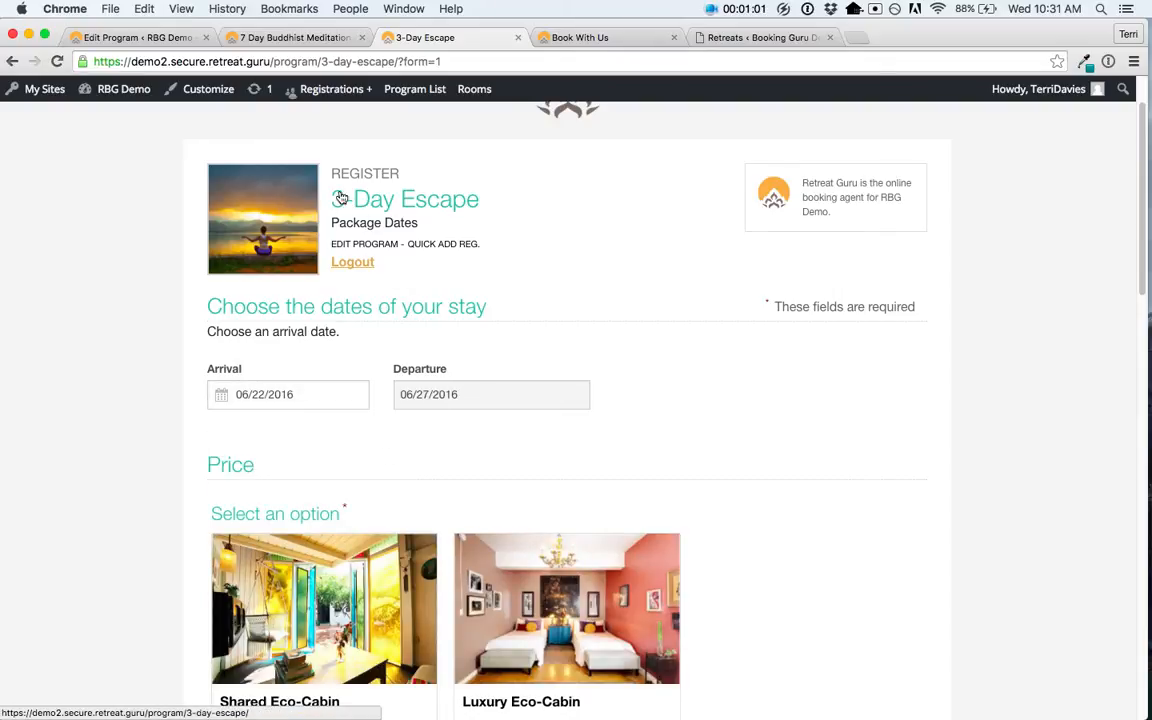
scroll(566, 259, "down", 3)
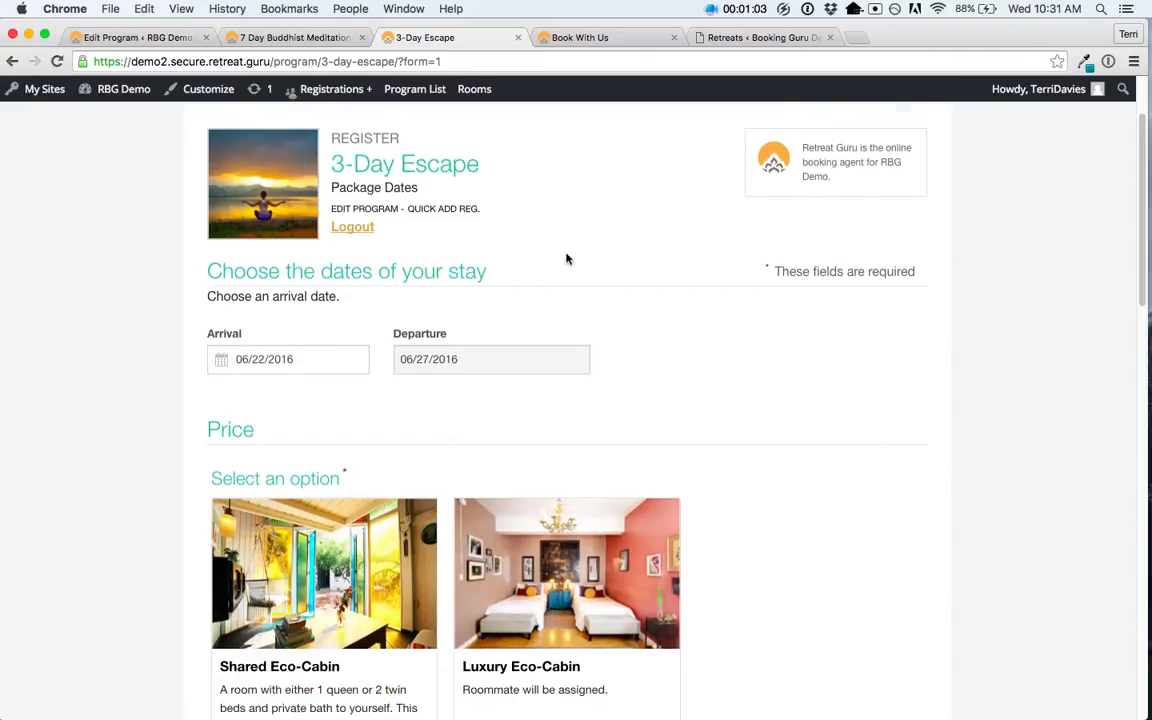
mouse_move(419, 516)
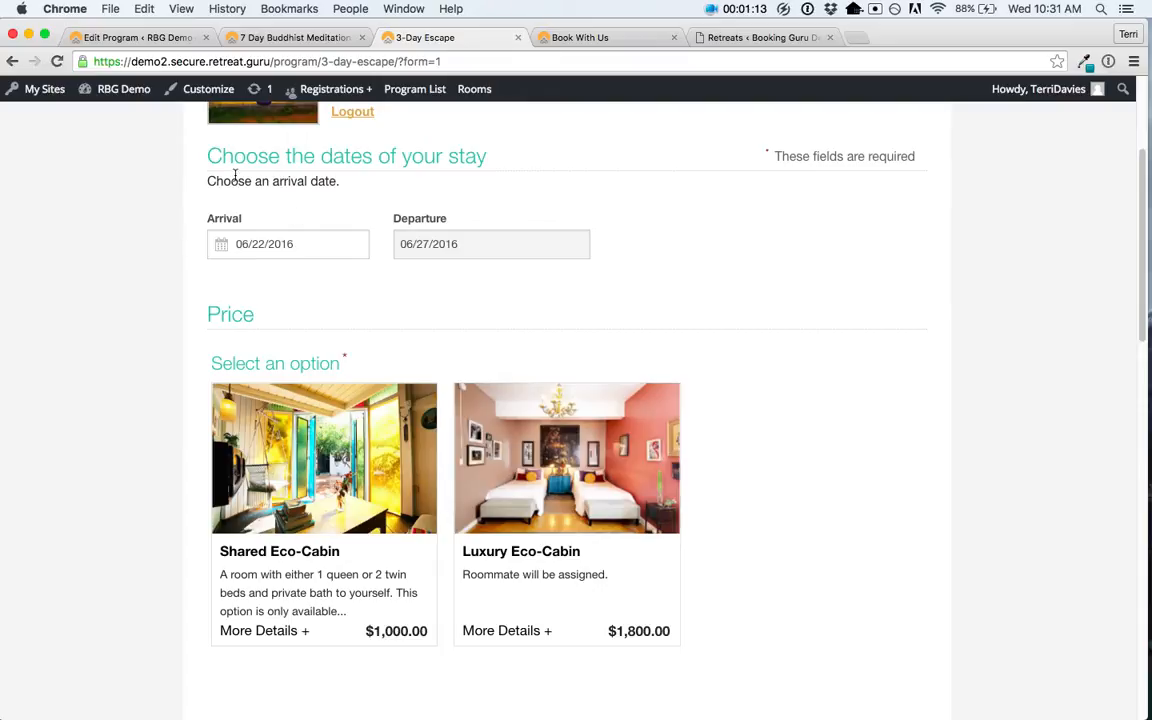
left_click(145, 42)
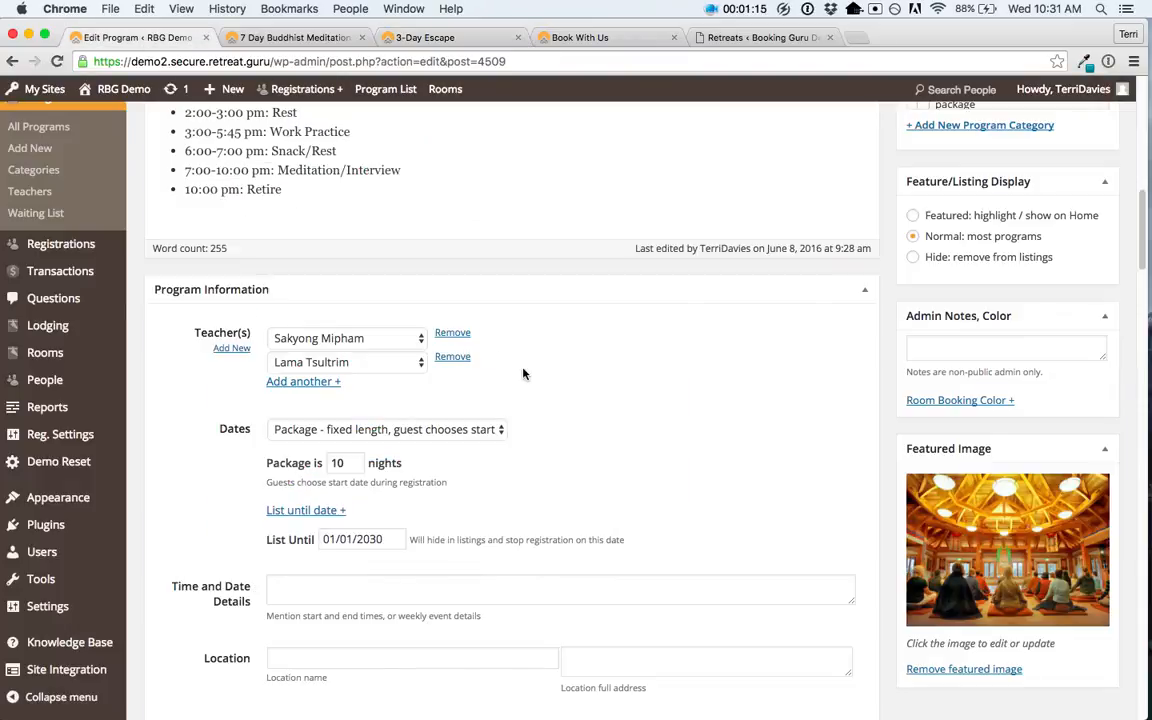
Step: Change Pricing Method to 'simple, multiple', showing $1000 Program and $800 Current Students prices
scroll(518, 372, "down", 3)
scroll(518, 372, "down", 5)
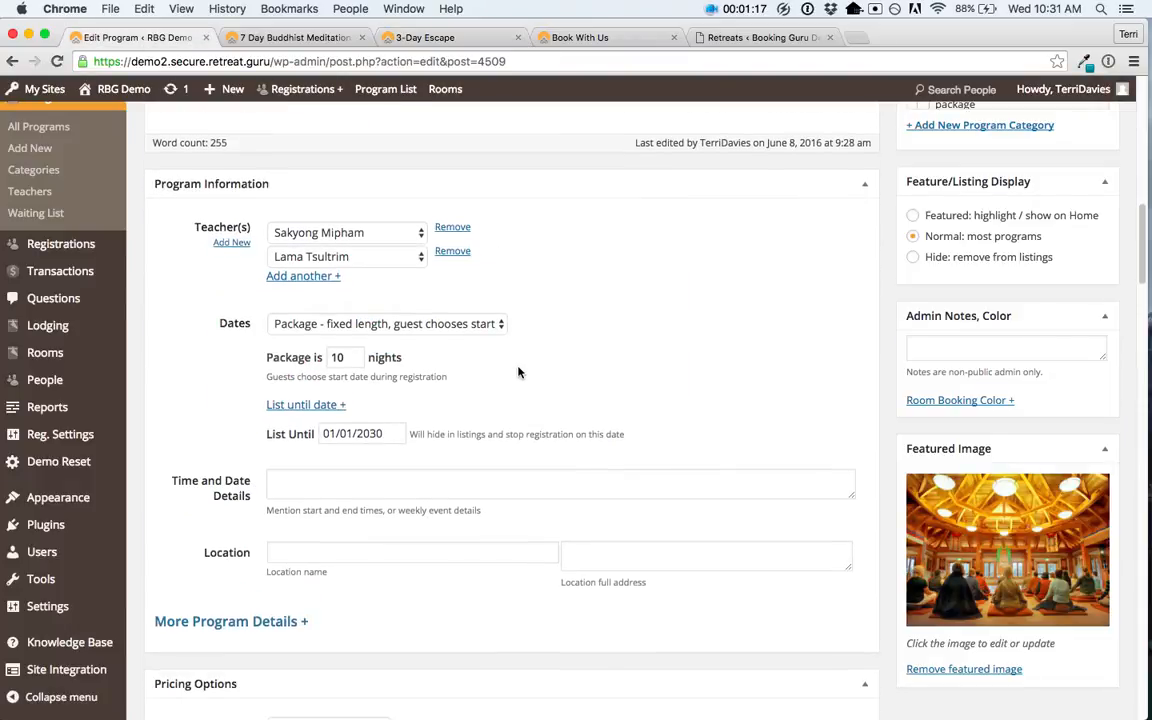
scroll(516, 367, "down", 7)
scroll(516, 370, "down", 5)
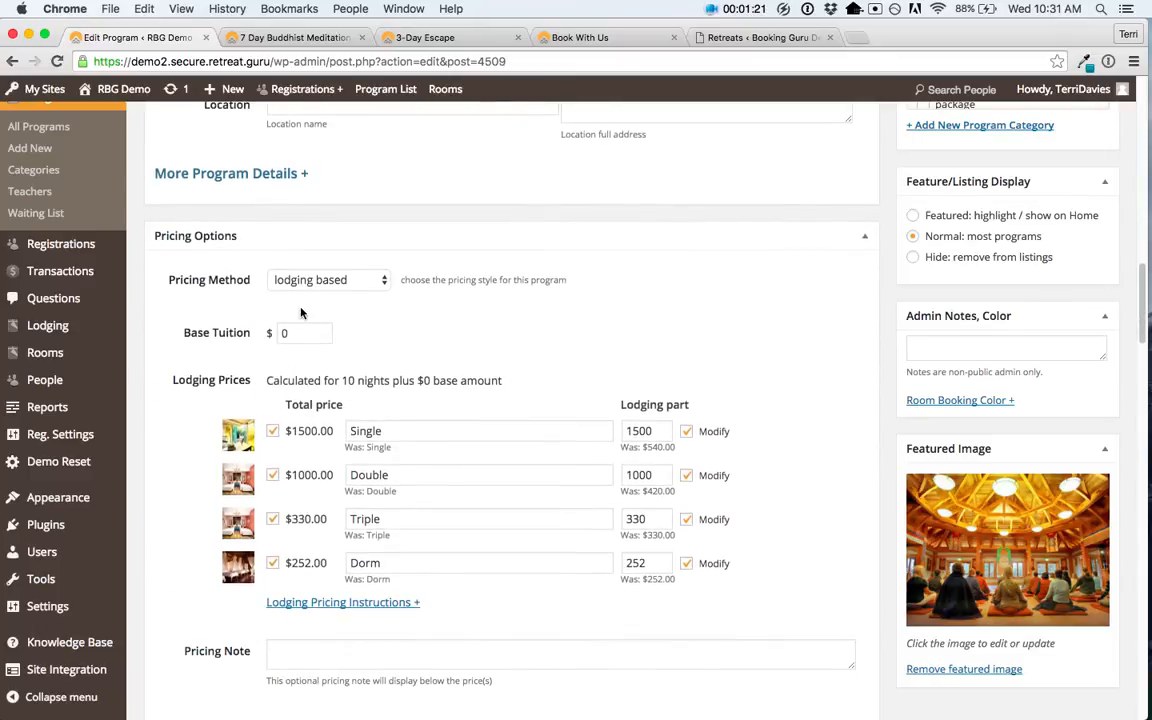
left_click(299, 277)
left_click(299, 268)
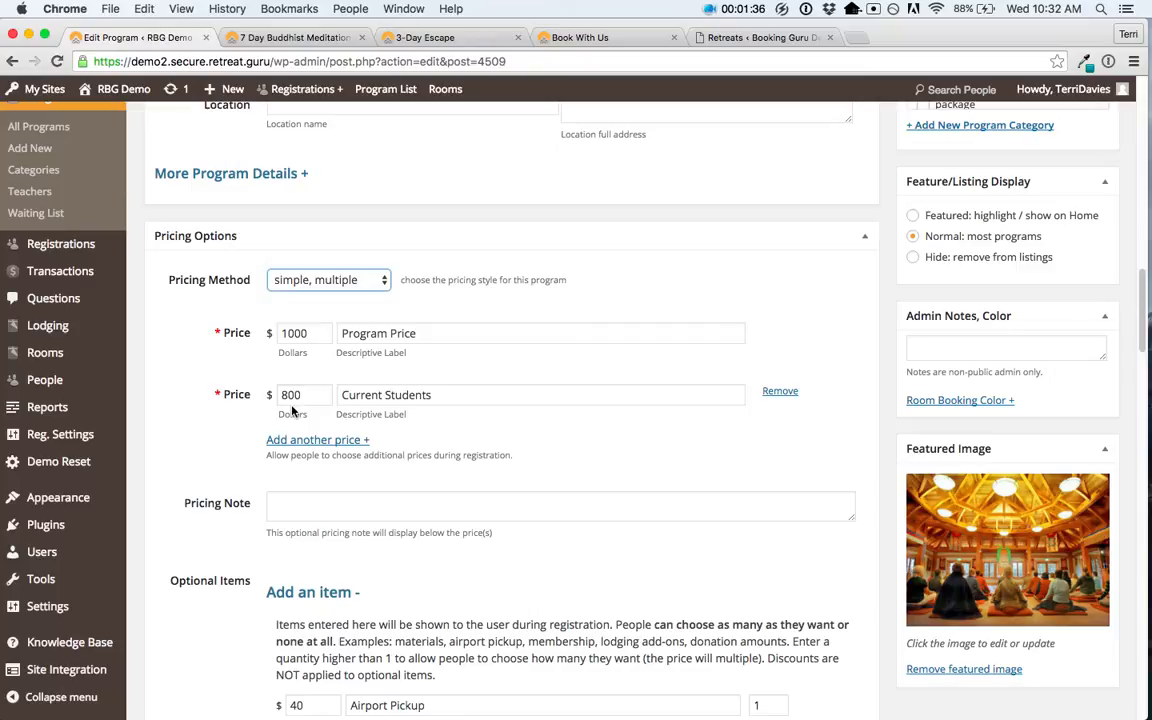
Step: Set Pricing Method back to 'lodging based' with $0 Base Tuition and the four lodging prices
left_click(299, 282)
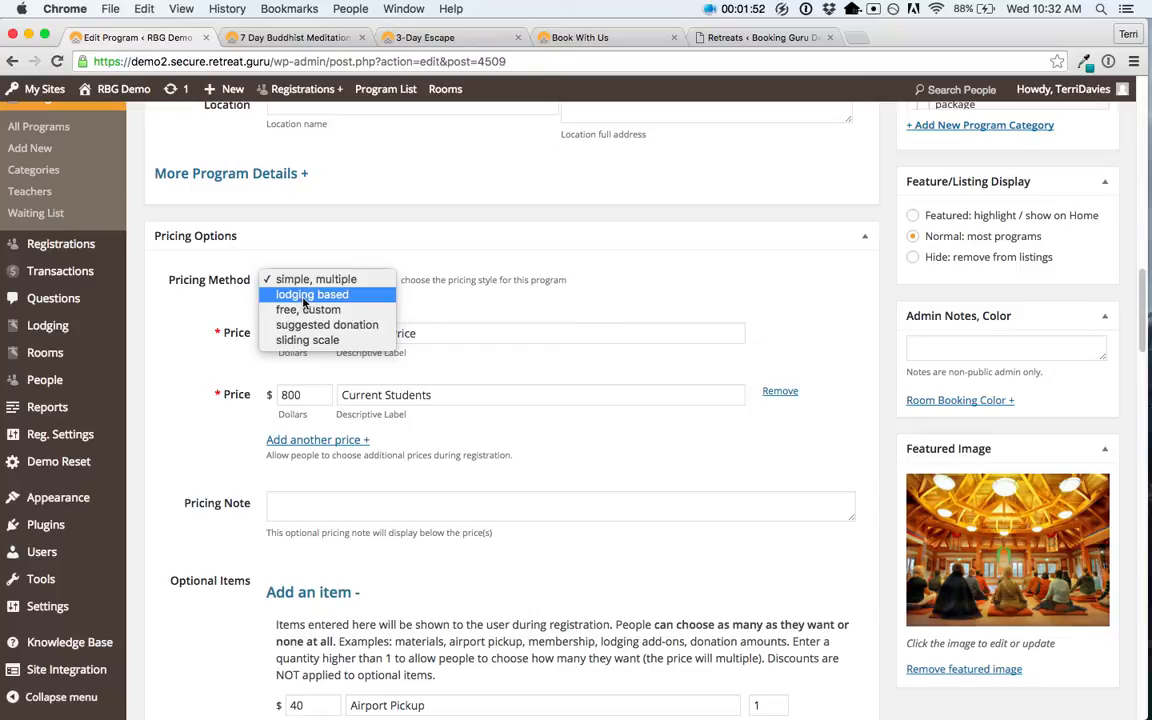
left_click(305, 296)
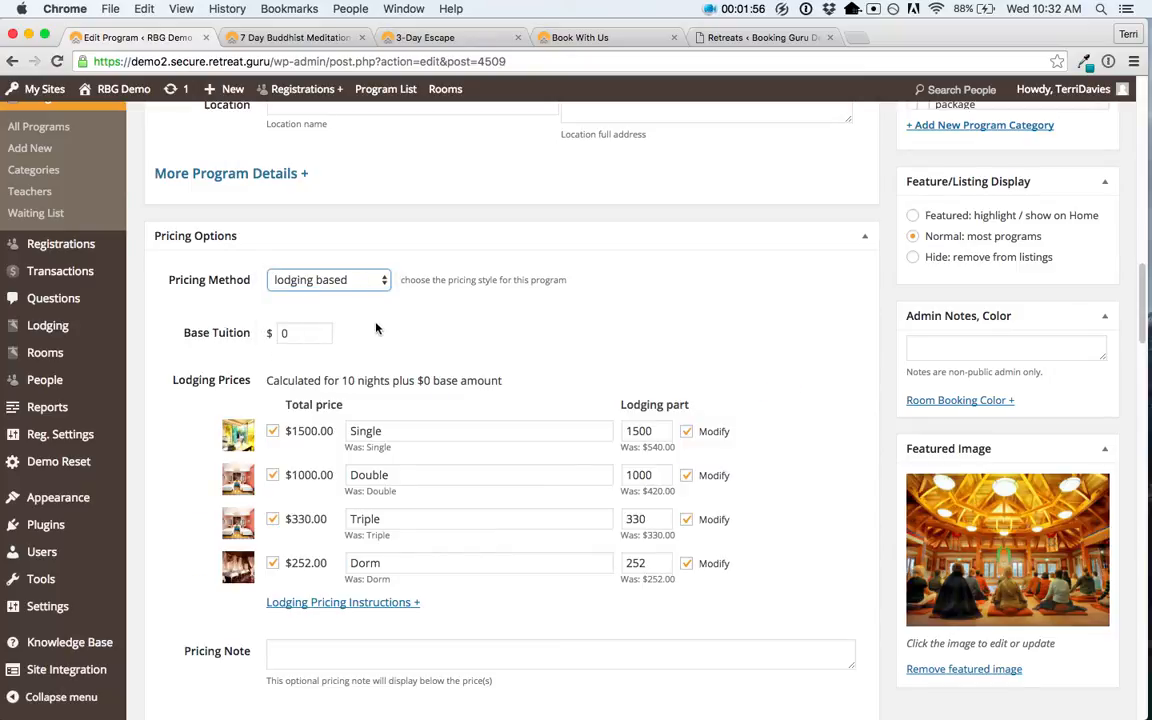
Step: Try a Base Tuition of 1000, then reset it to 0
left_click(292, 334)
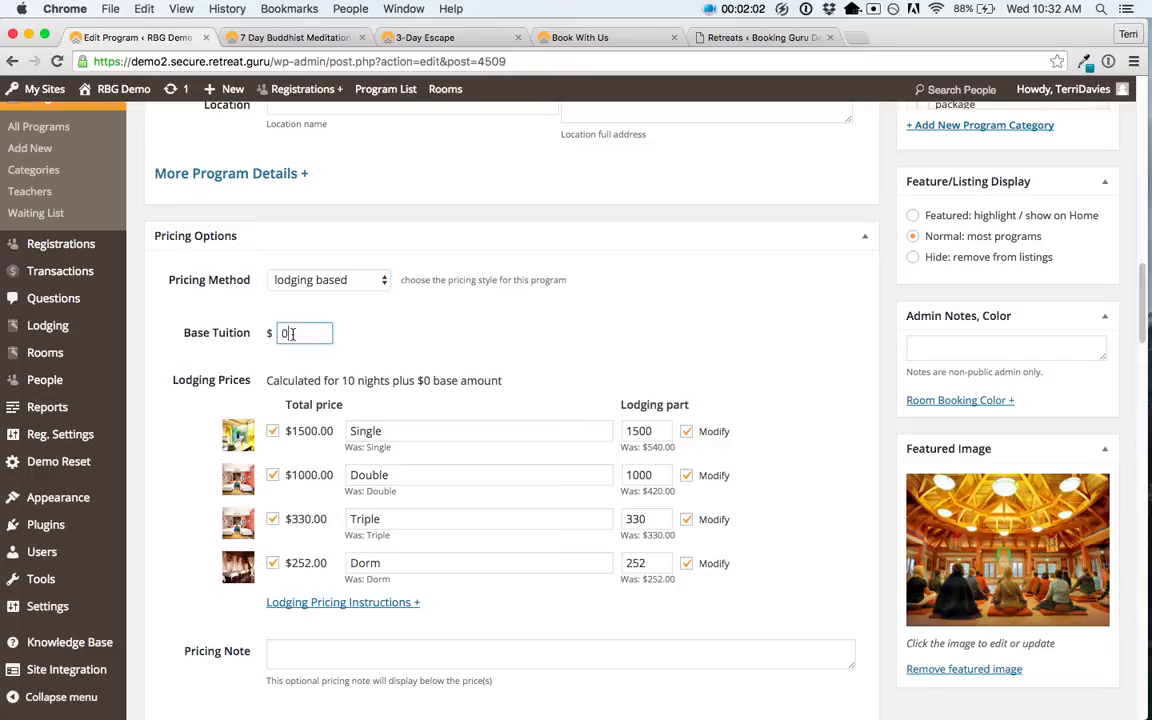
key("BackSpace")
type("1000")
left_click(376, 346)
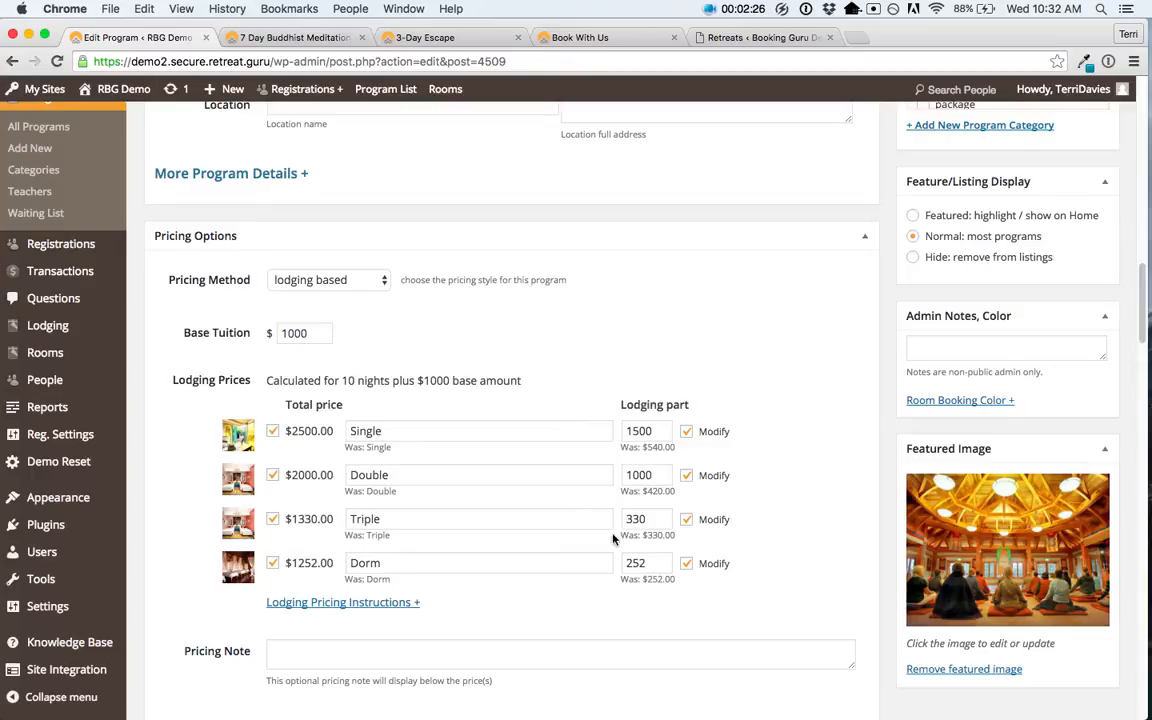
double_click(276, 333)
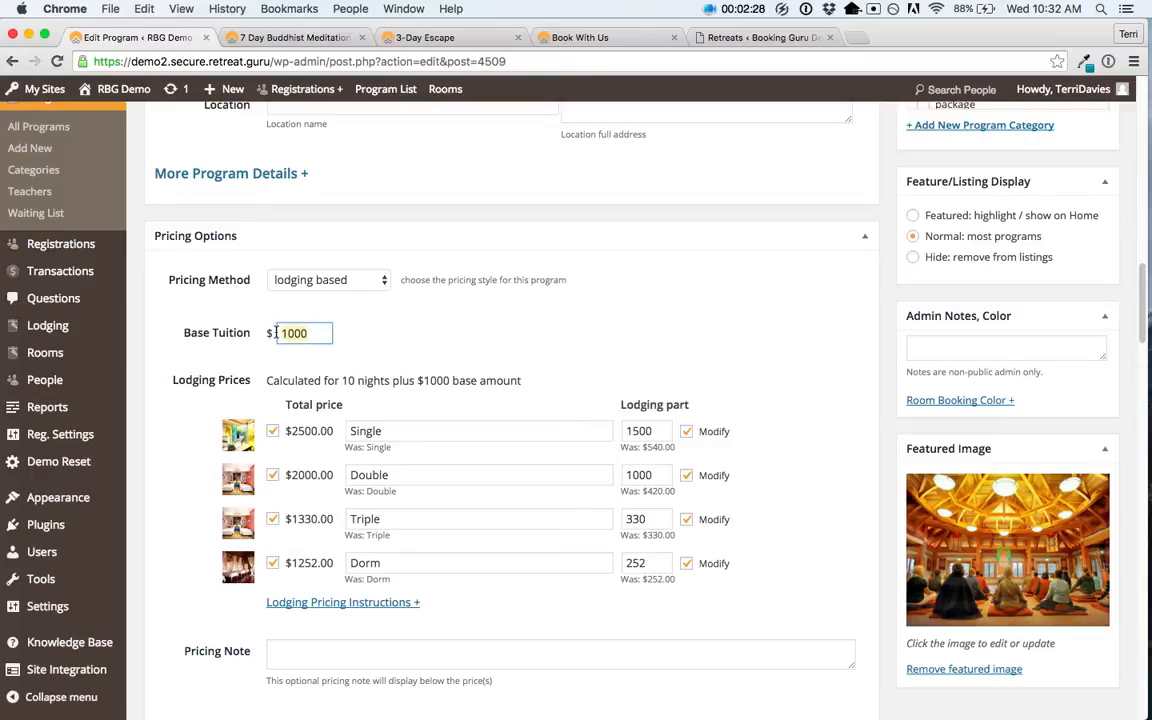
type("0")
left_click(436, 334)
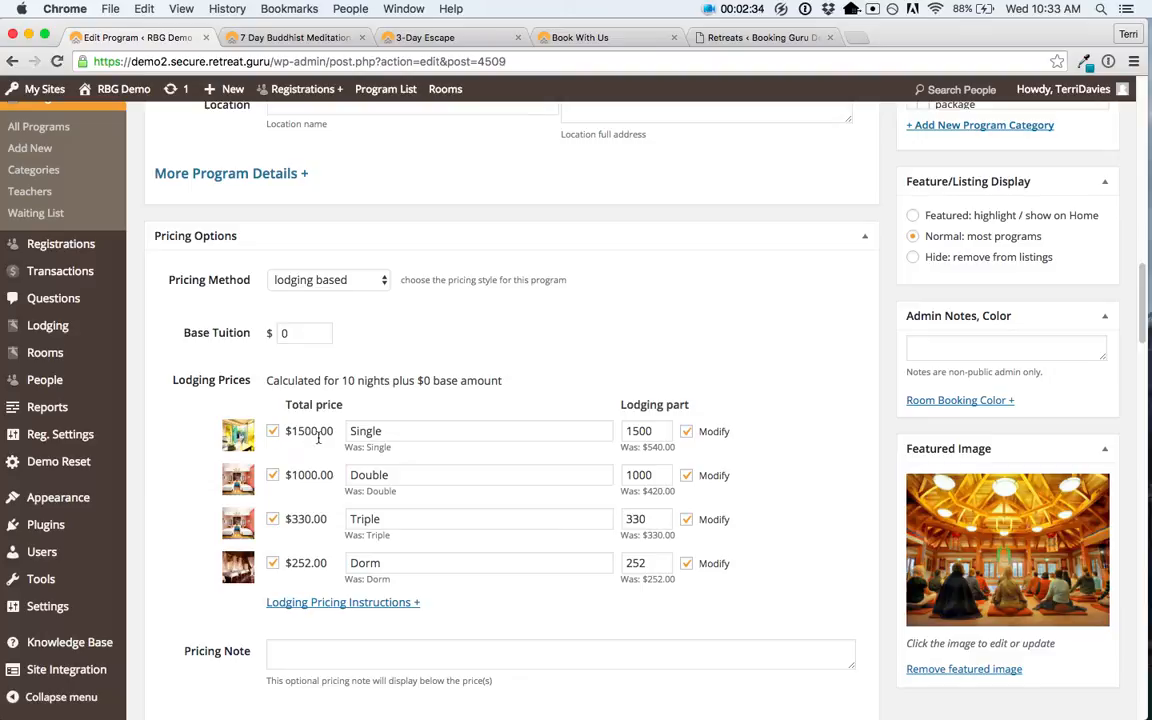
Step: Set the Single lodging price to 1800 and the Double lodging price to 1200
left_click(654, 431)
left_click_drag(654, 431, 622, 433)
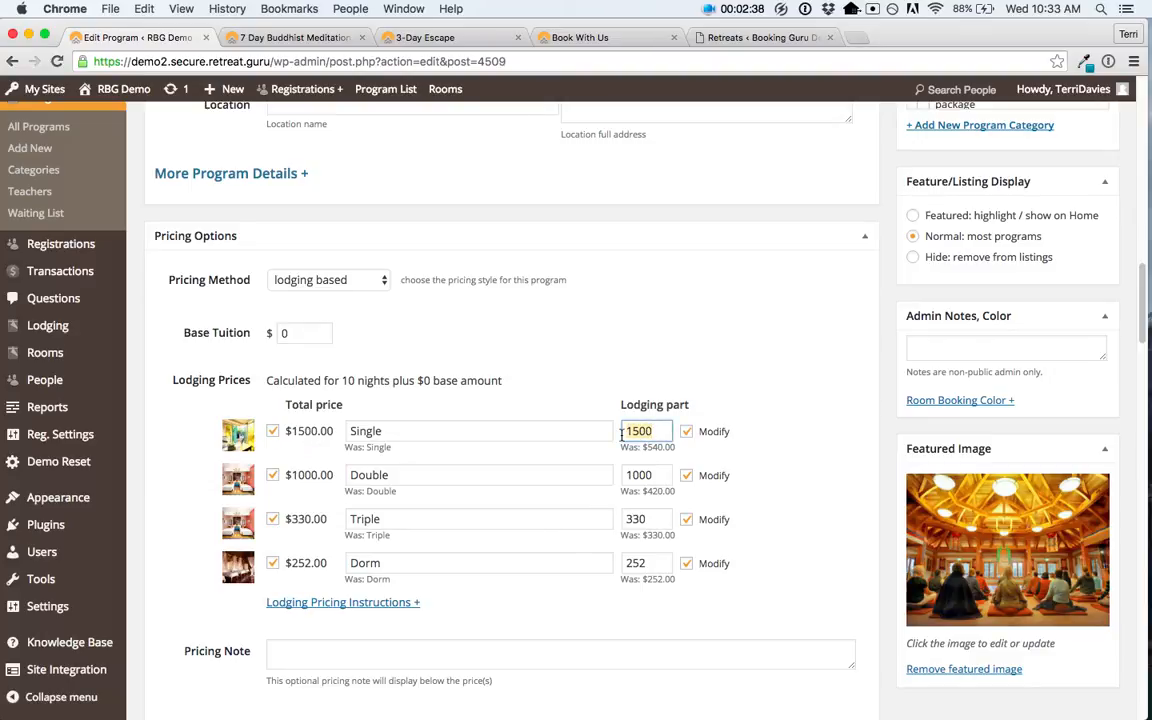
type("1800")
left_click(631, 475)
key("Delete")
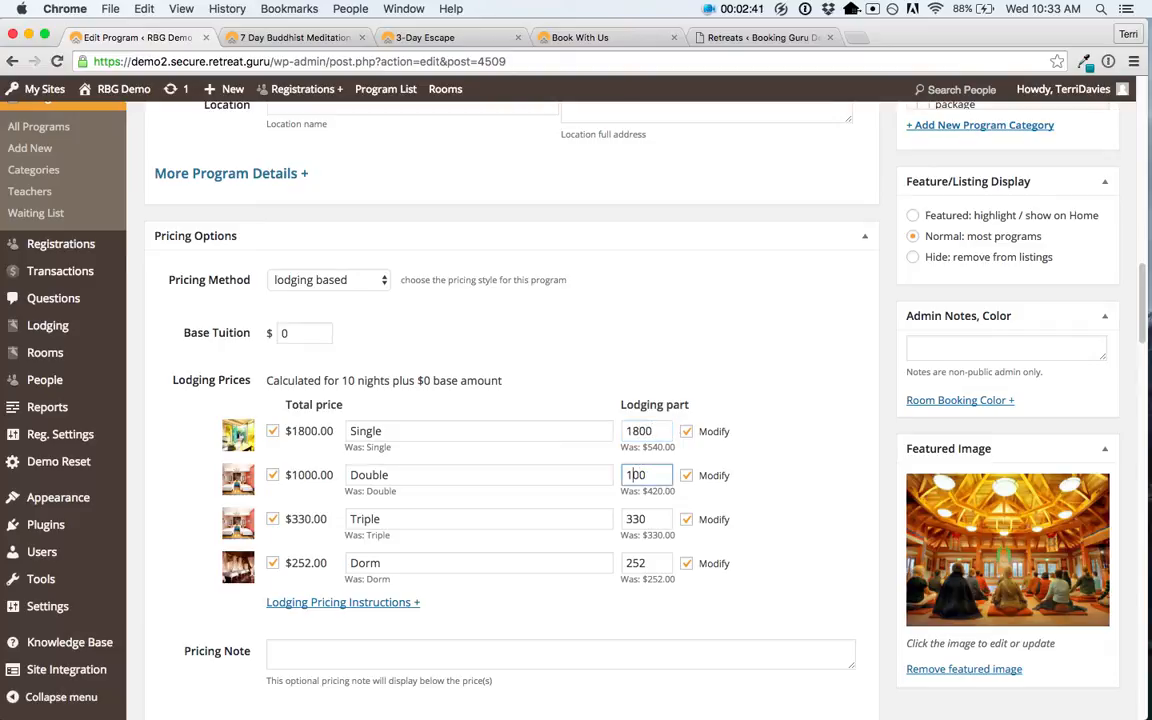
type("2")
left_click(297, 39)
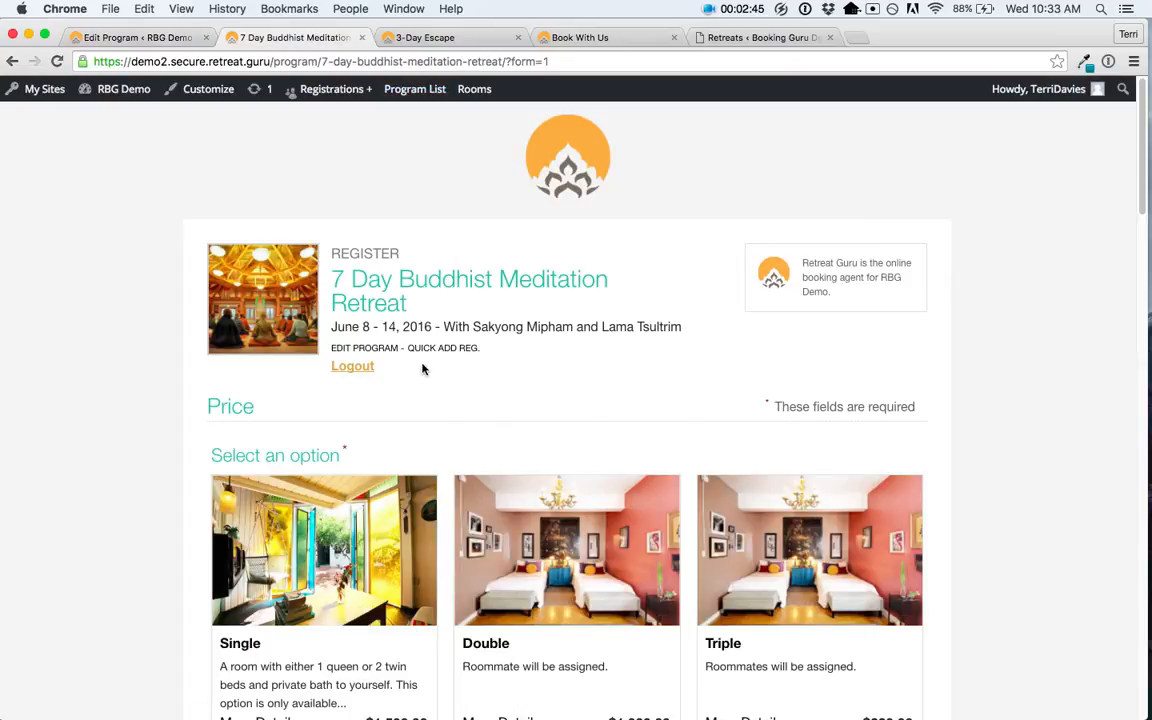
Step: Select only the Triple room for 3 guests on the registration form, priced at $990.00
scroll(331, 501, "down", 3)
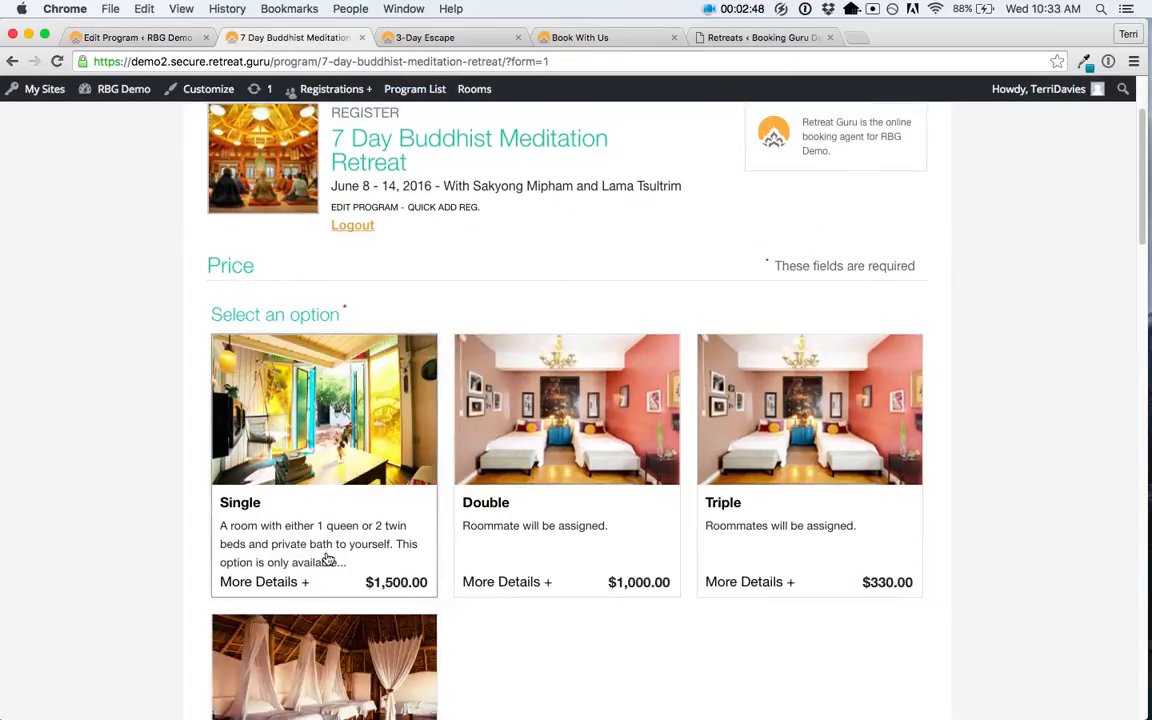
scroll(777, 527, "down", 3)
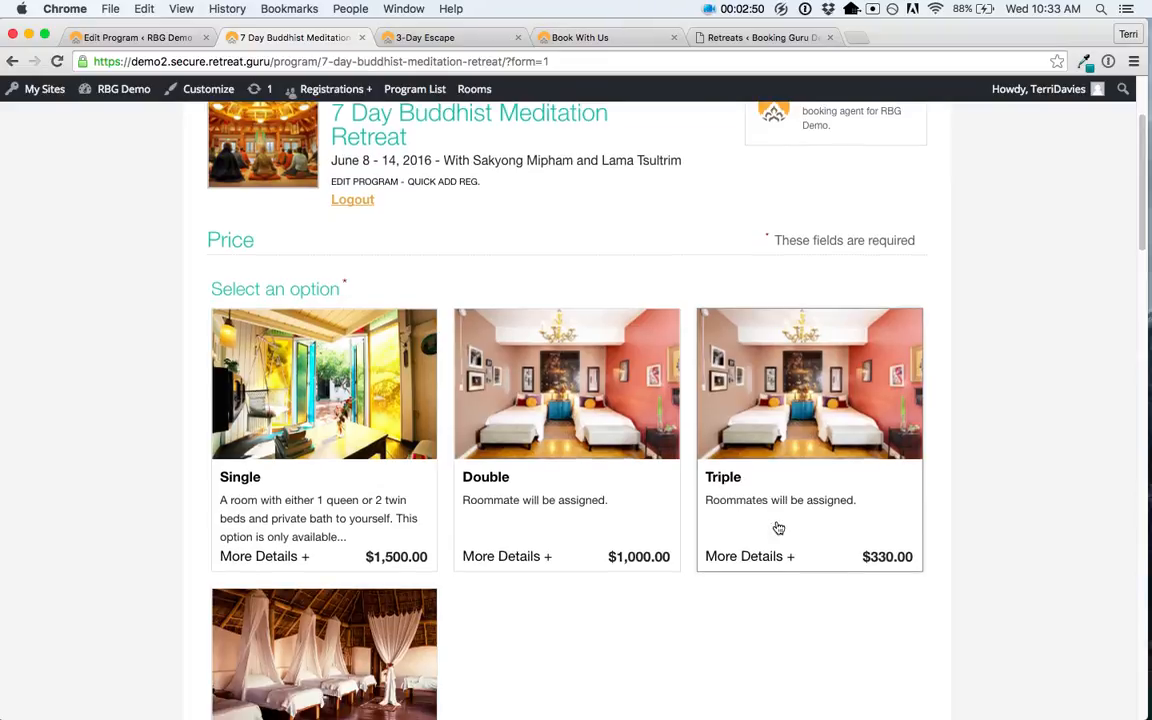
left_click(324, 329)
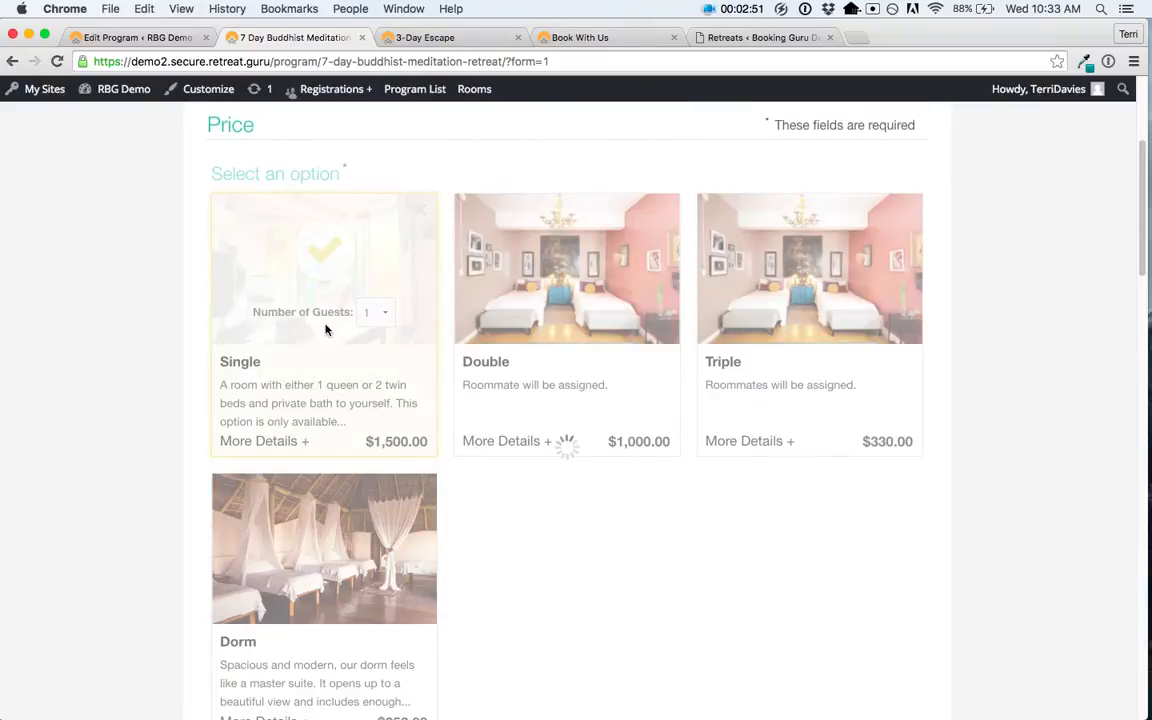
left_click(378, 316)
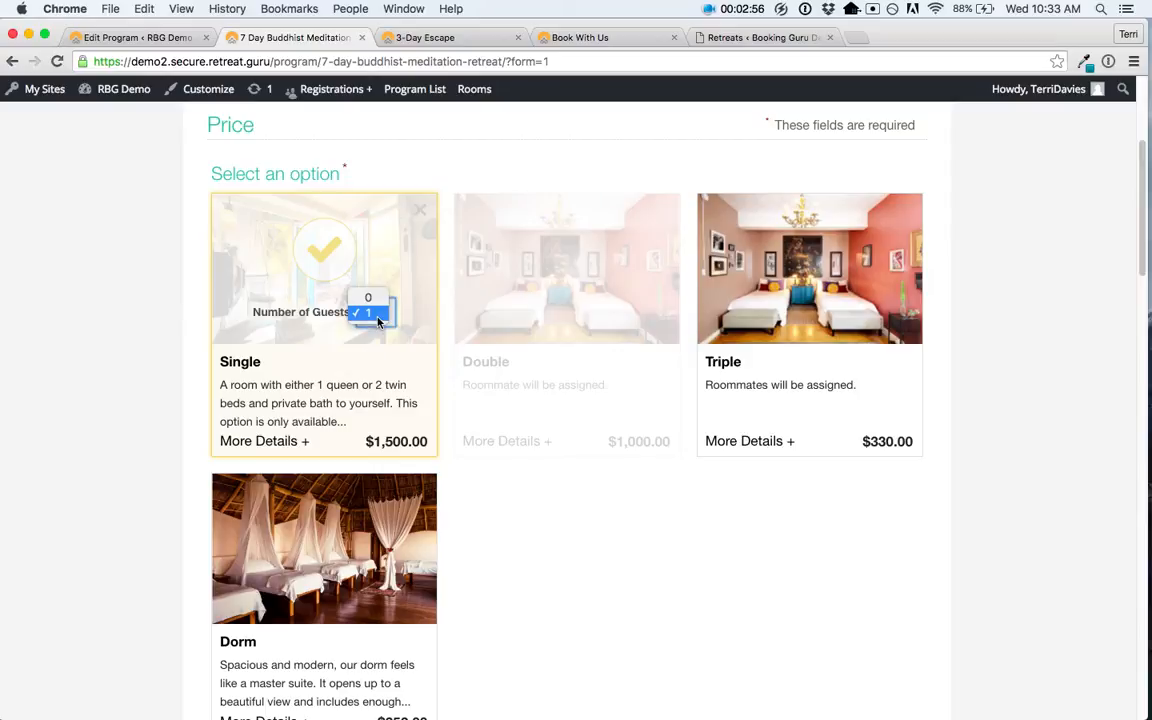
left_click(378, 316)
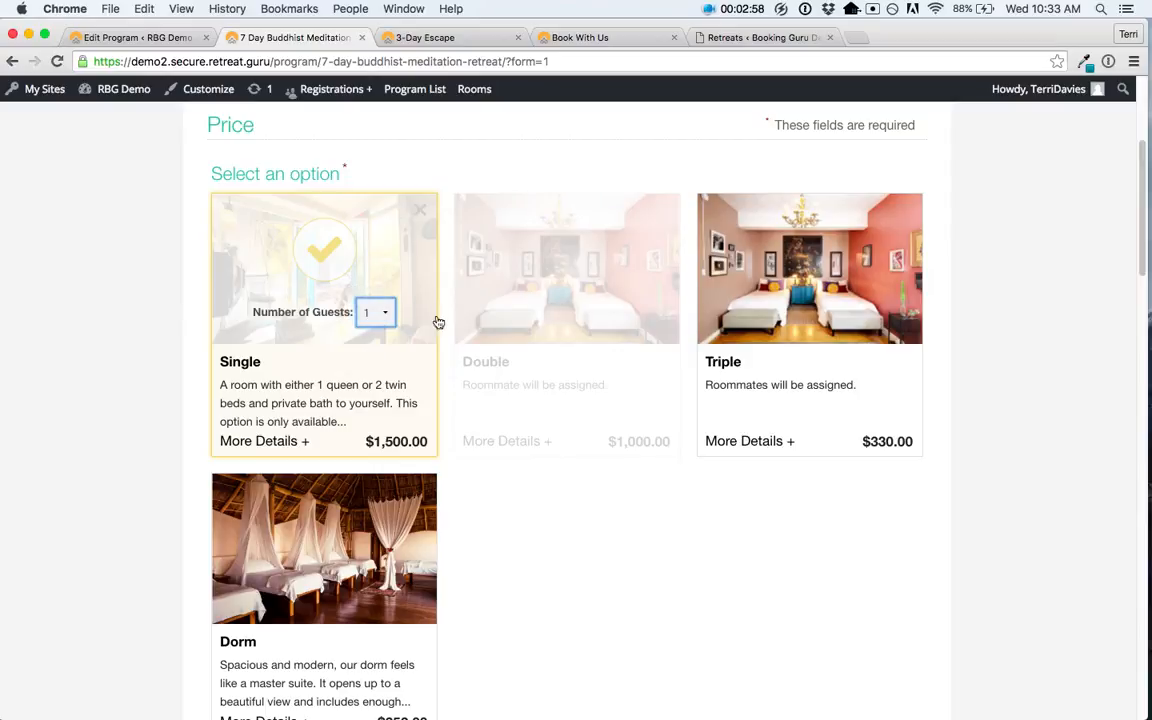
left_click(745, 308)
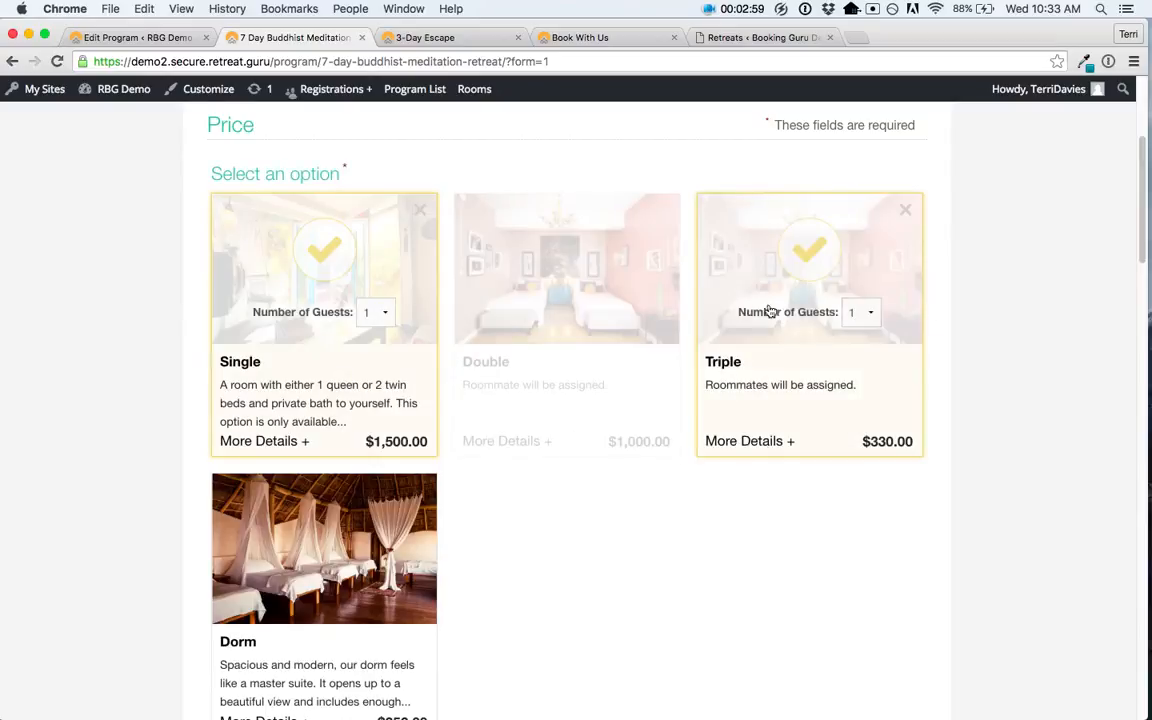
left_click(852, 313)
left_click(855, 345)
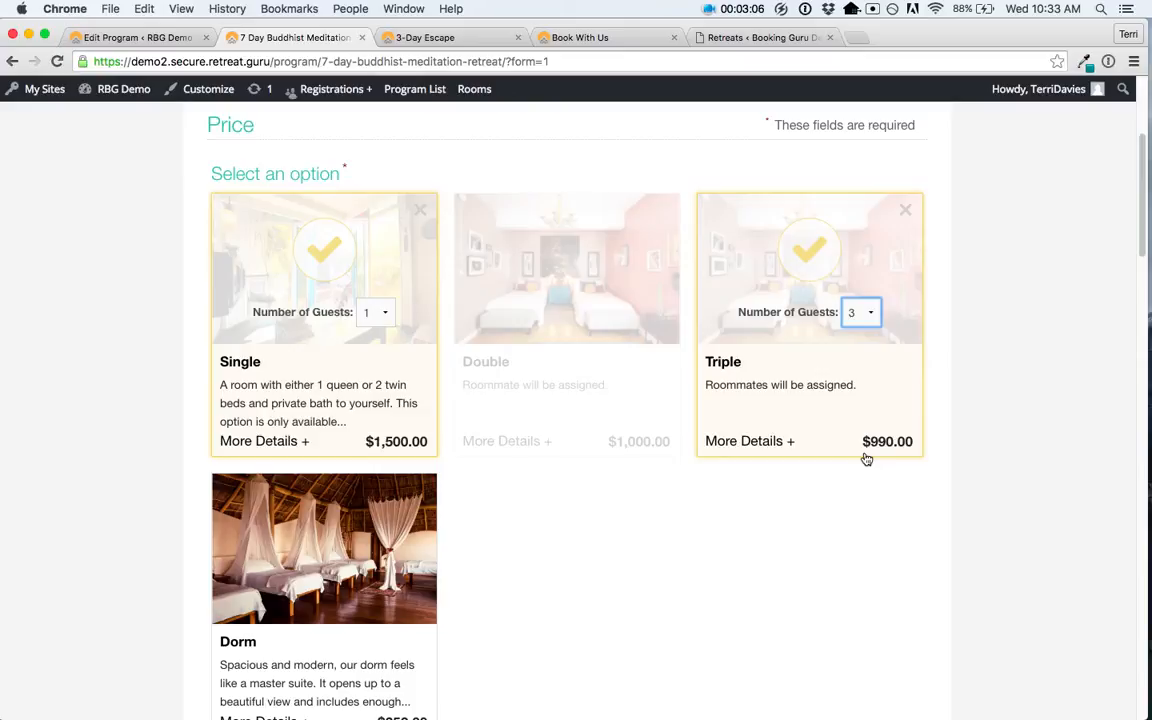
left_click(401, 362)
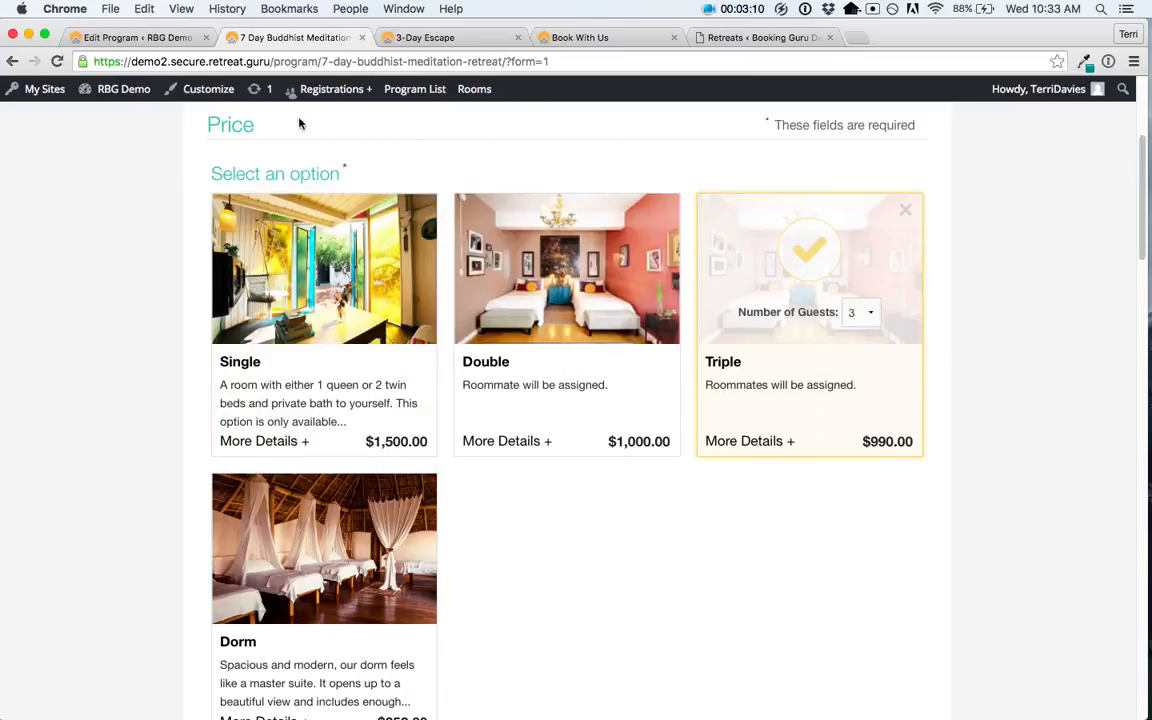
left_click(140, 38)
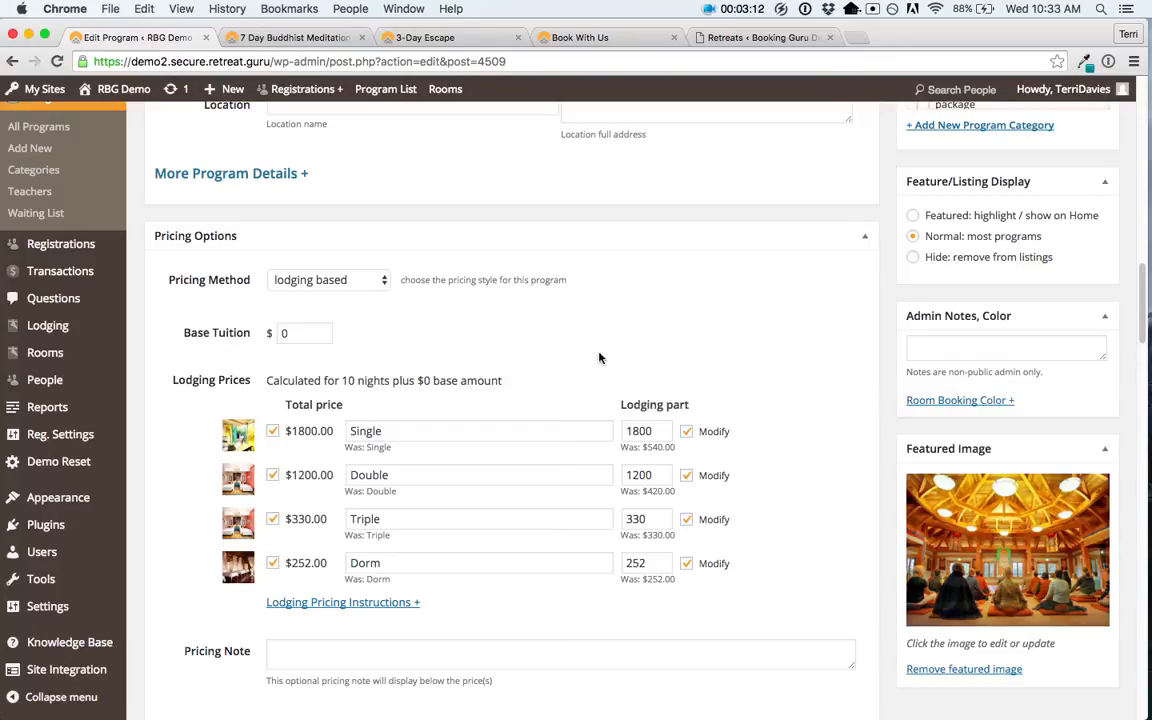
Step: Keep 'People can pay a deposit or the total' and set the deposit to 20% of the total
scroll(600, 358, "down", 8)
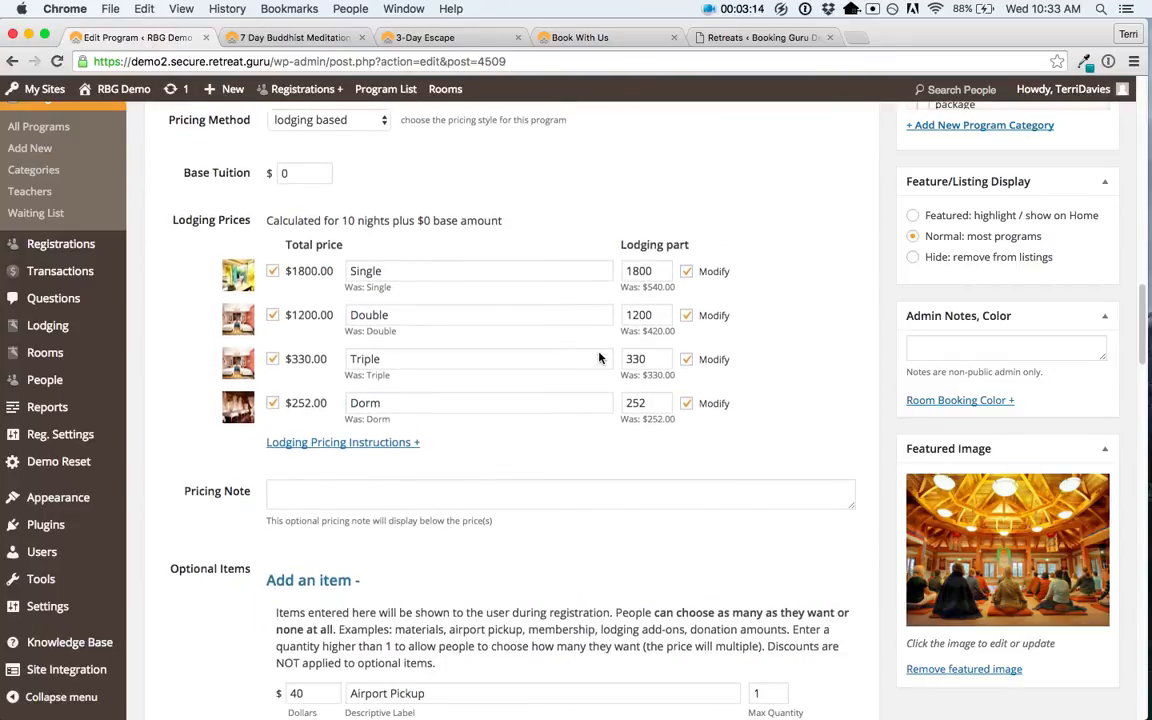
scroll(600, 358, "down", 7)
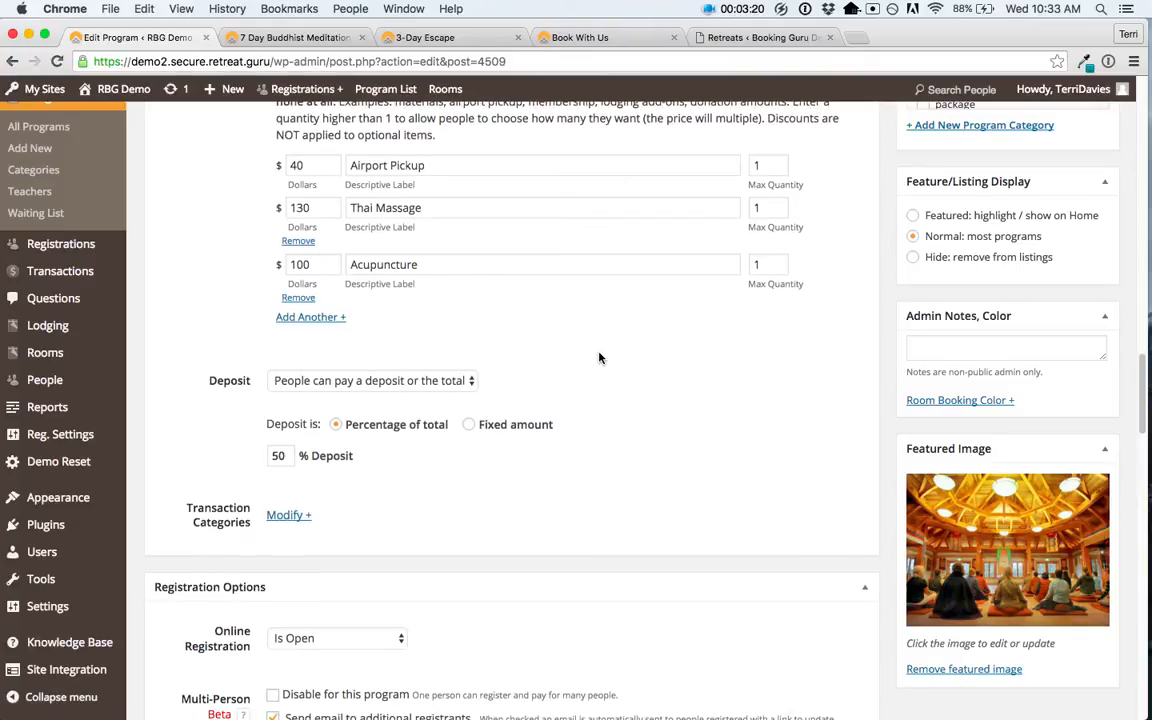
left_click(433, 389)
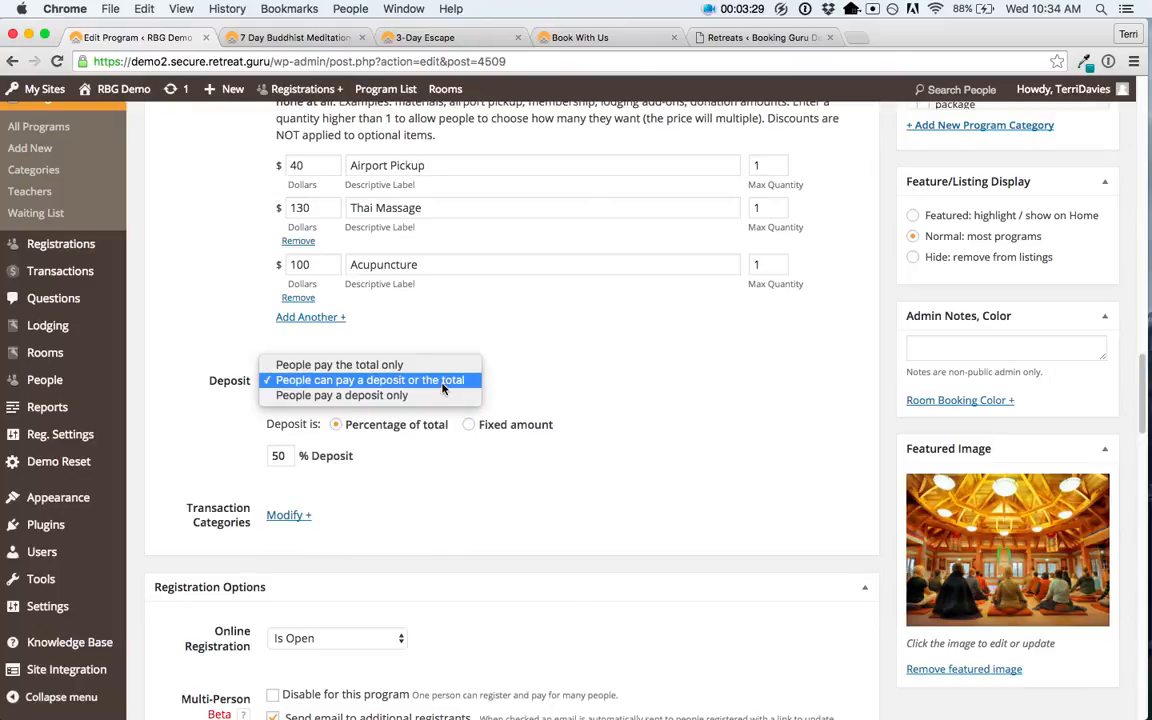
left_click(442, 380)
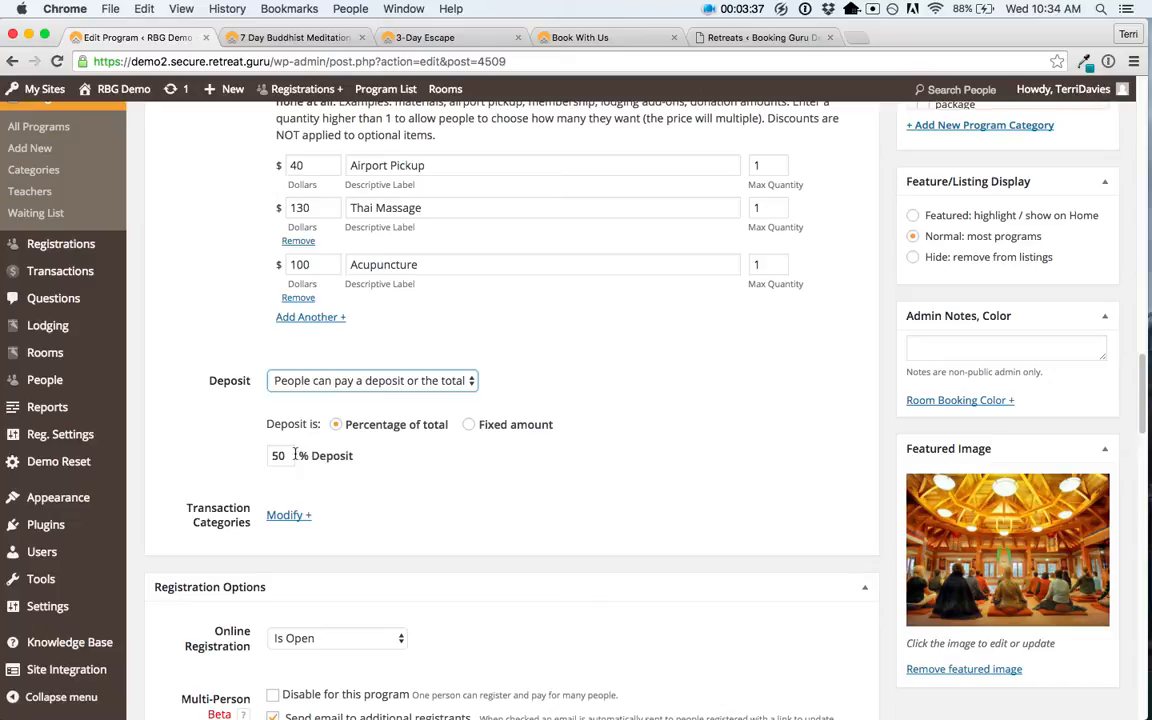
left_click_drag(281, 455, 270, 456)
type("20")
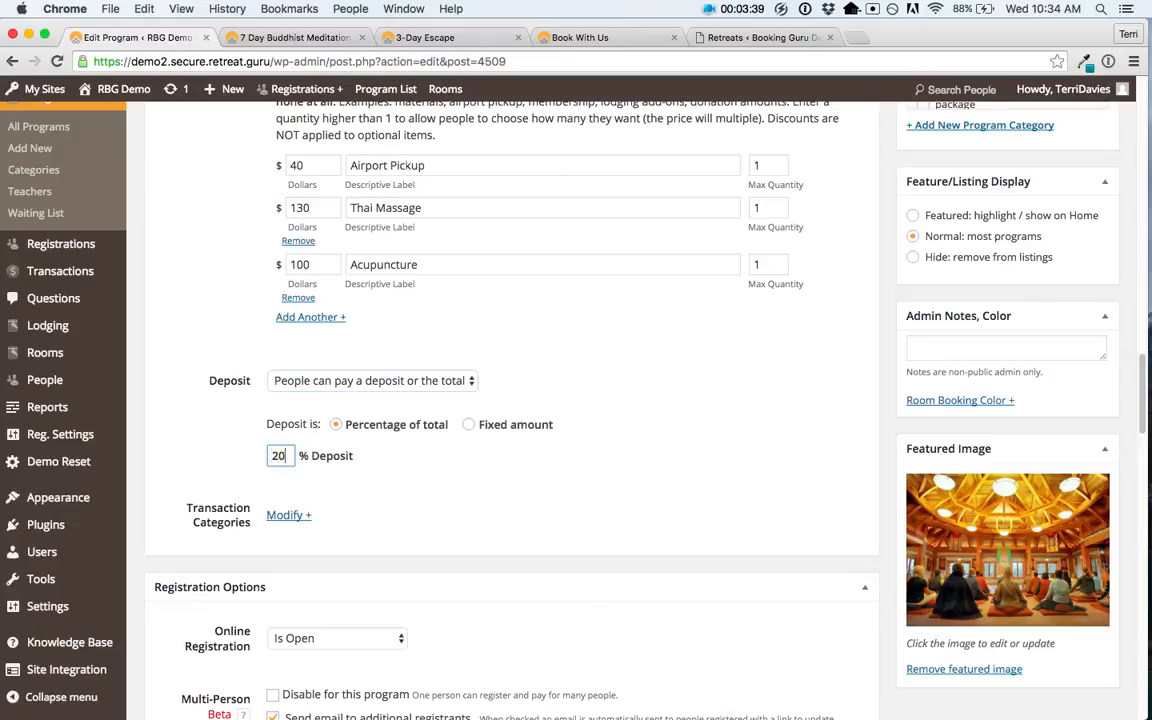
left_click(374, 452)
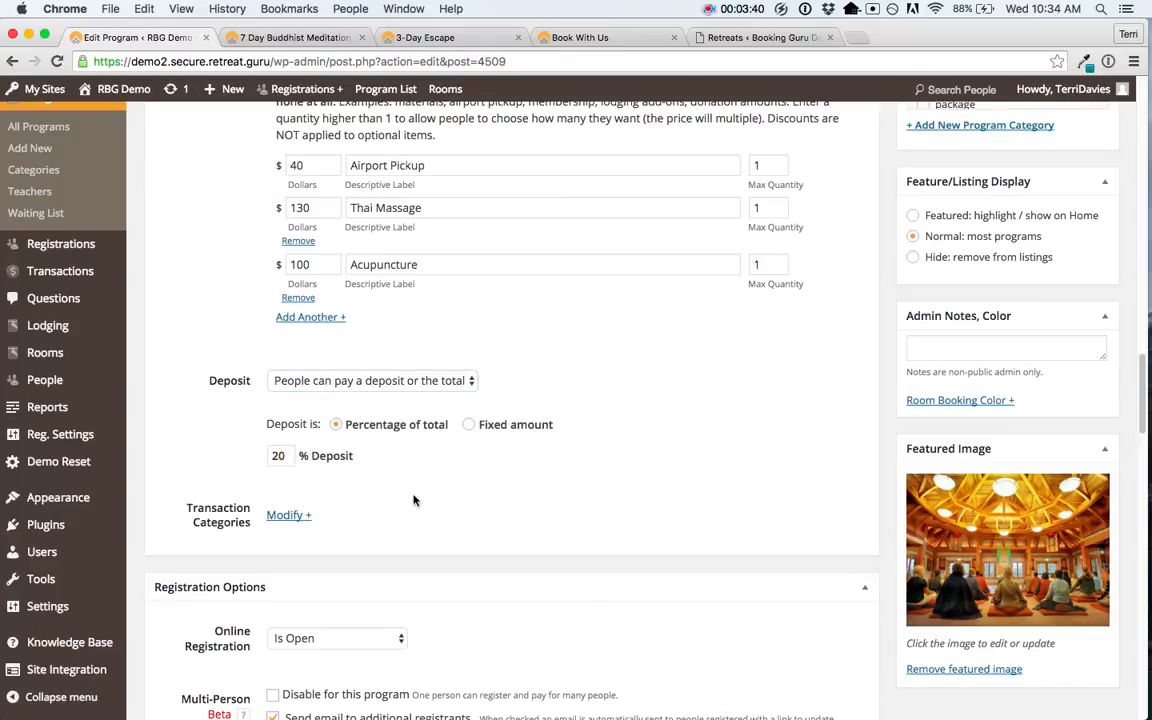
Step: Try a fixed 500 deposit, then switch back to percentage of total
left_click(469, 424)
left_click(323, 458)
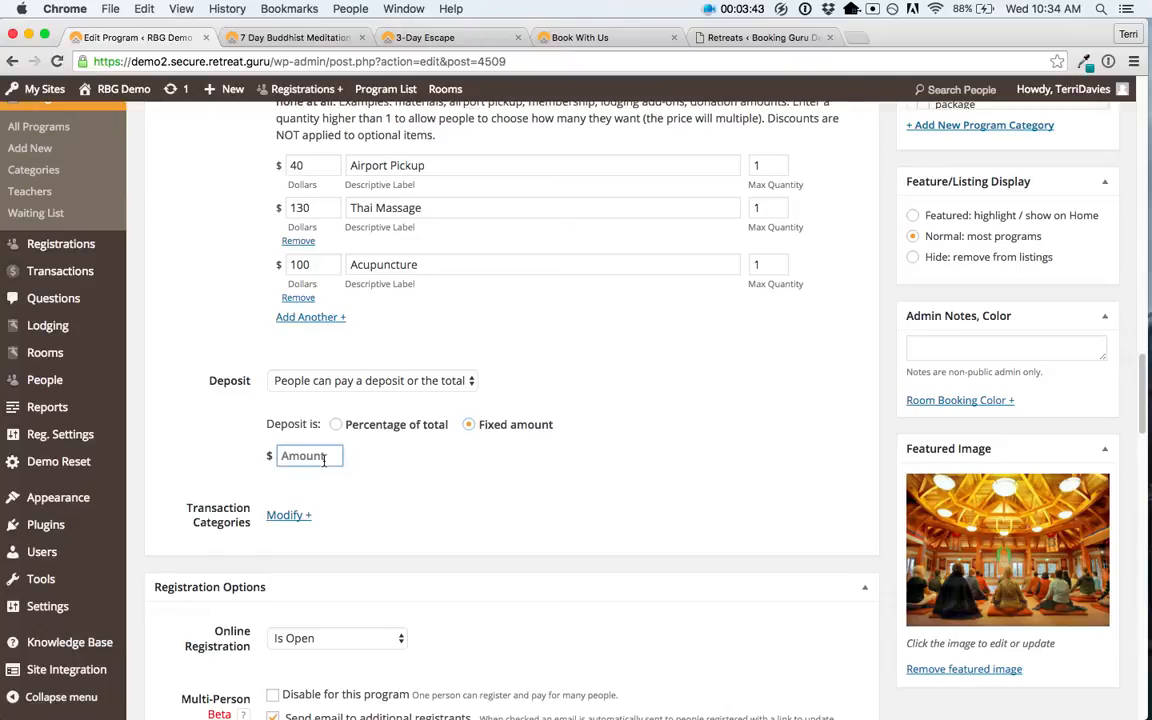
type("500")
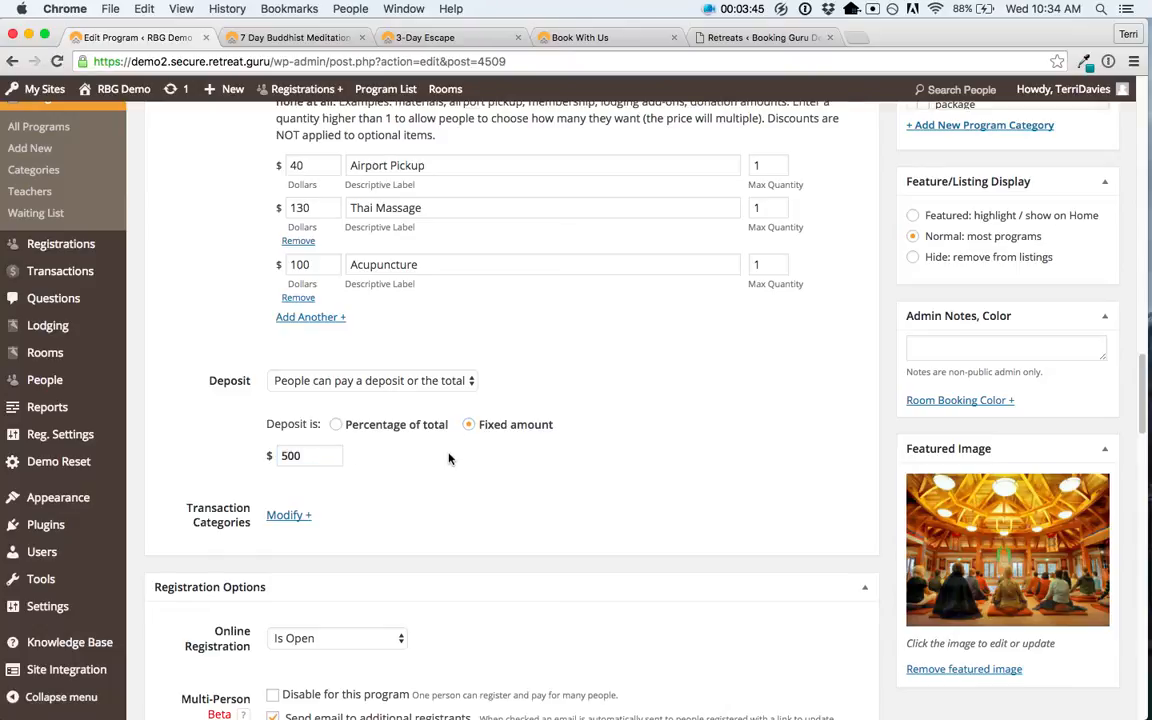
left_click(336, 425)
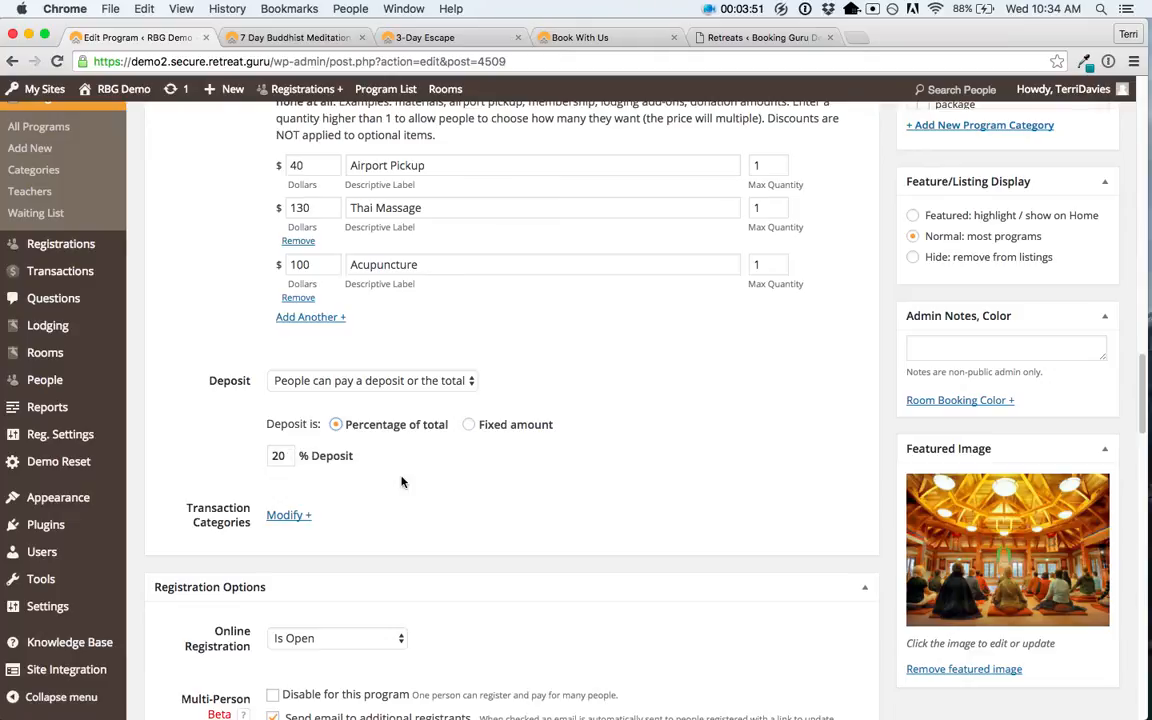
Step: Review the Registration Options and Waiting List settings, then view the Yoga and Ayurveda Detox Retreat page
scroll(401, 482, "down", 5)
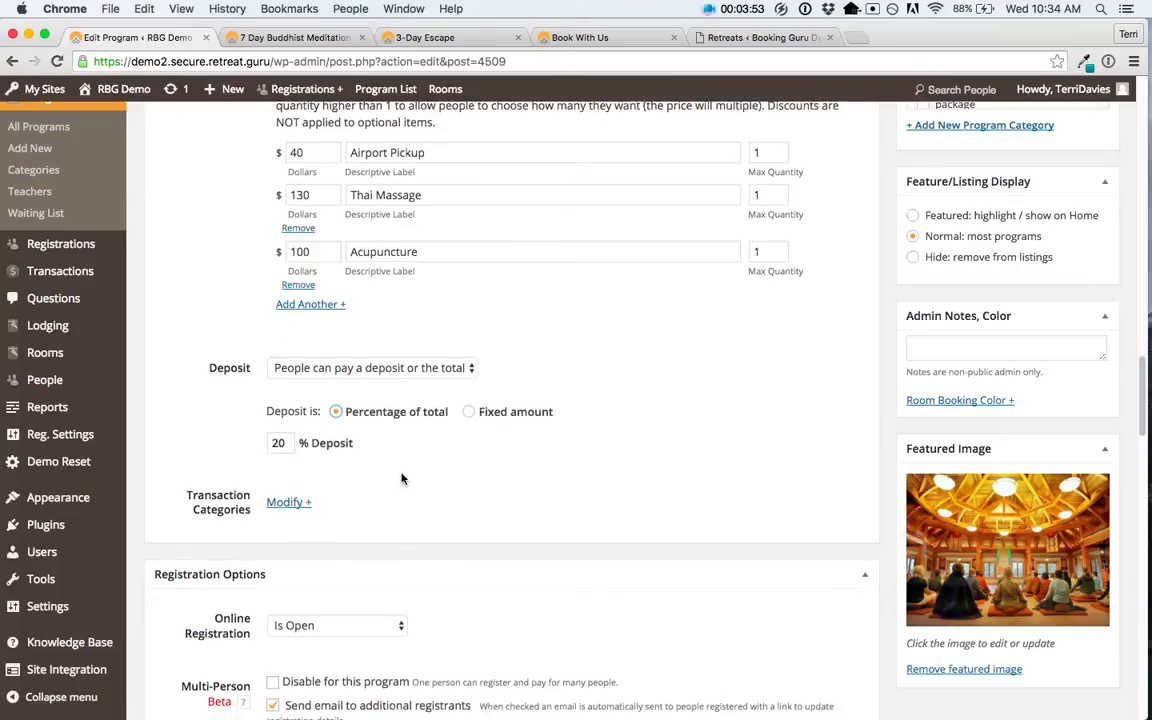
scroll(400, 458, "down", 3)
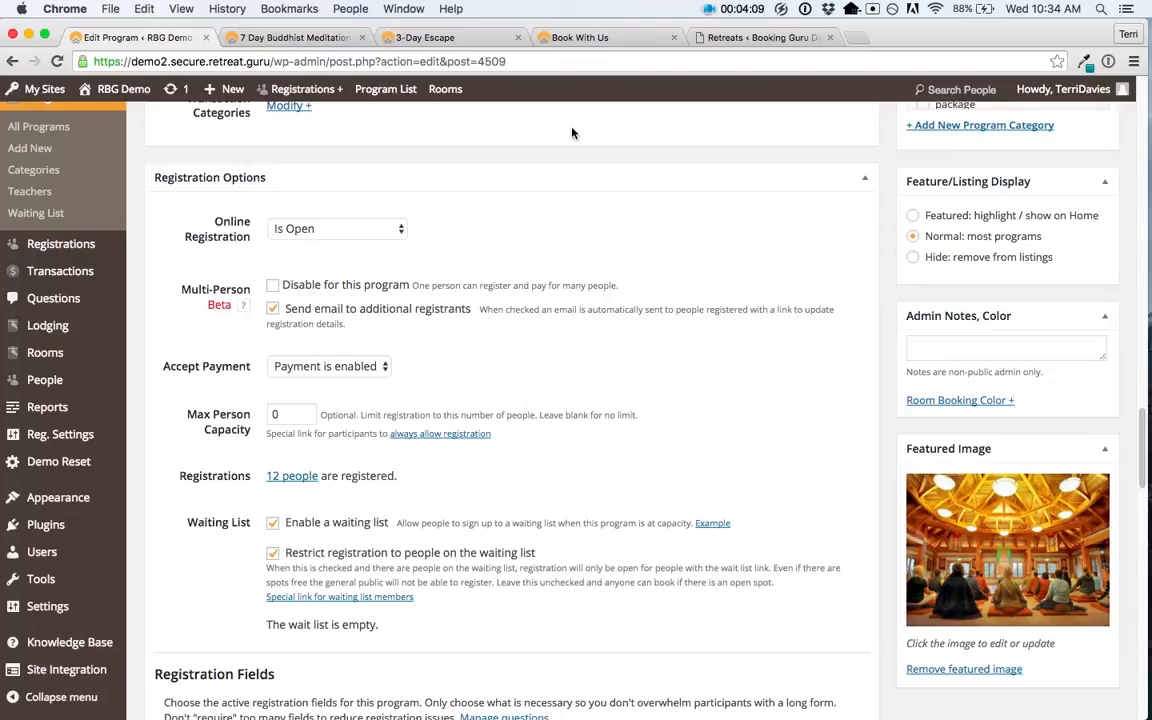
left_click(757, 37)
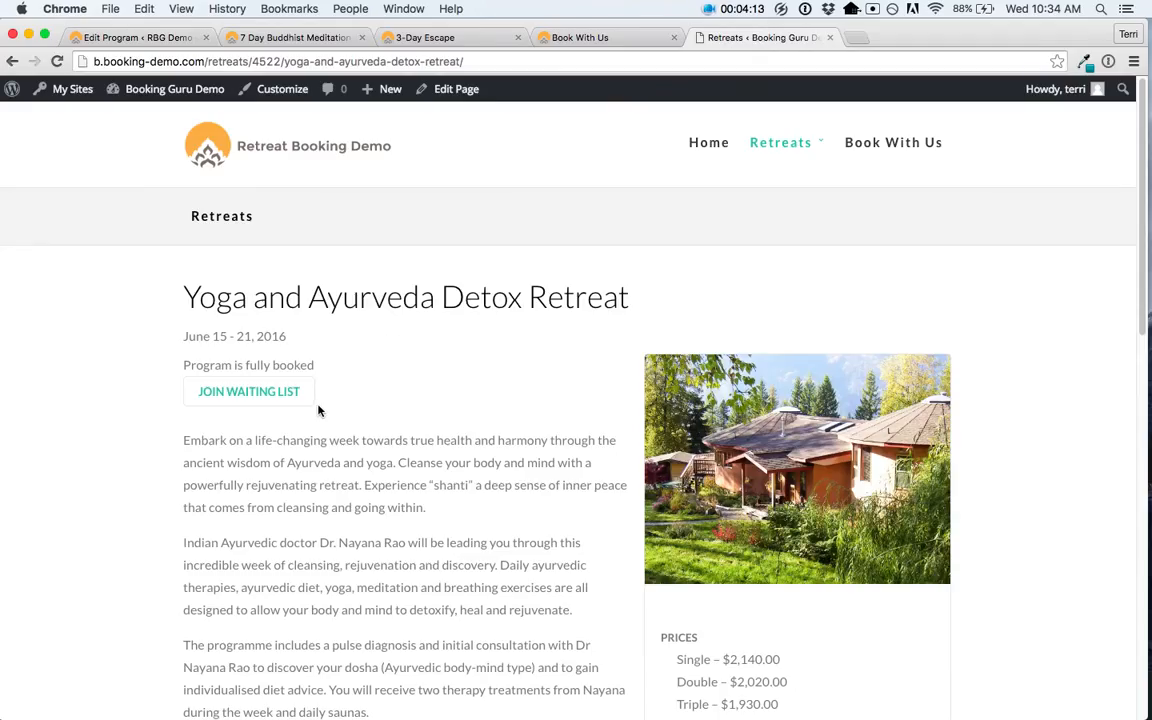
Step: Open the Yoga and Ayurveda Detox Retreat's JOIN WAITING LIST form, then return to the program editor
left_click(255, 397)
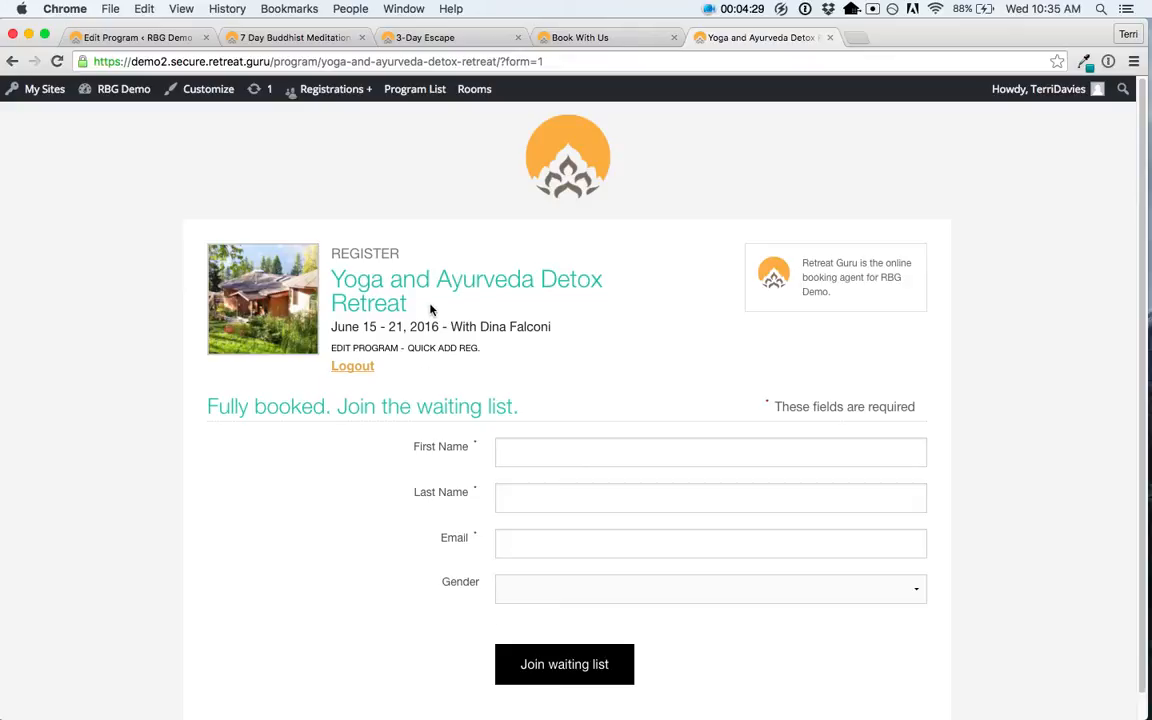
left_click(155, 40)
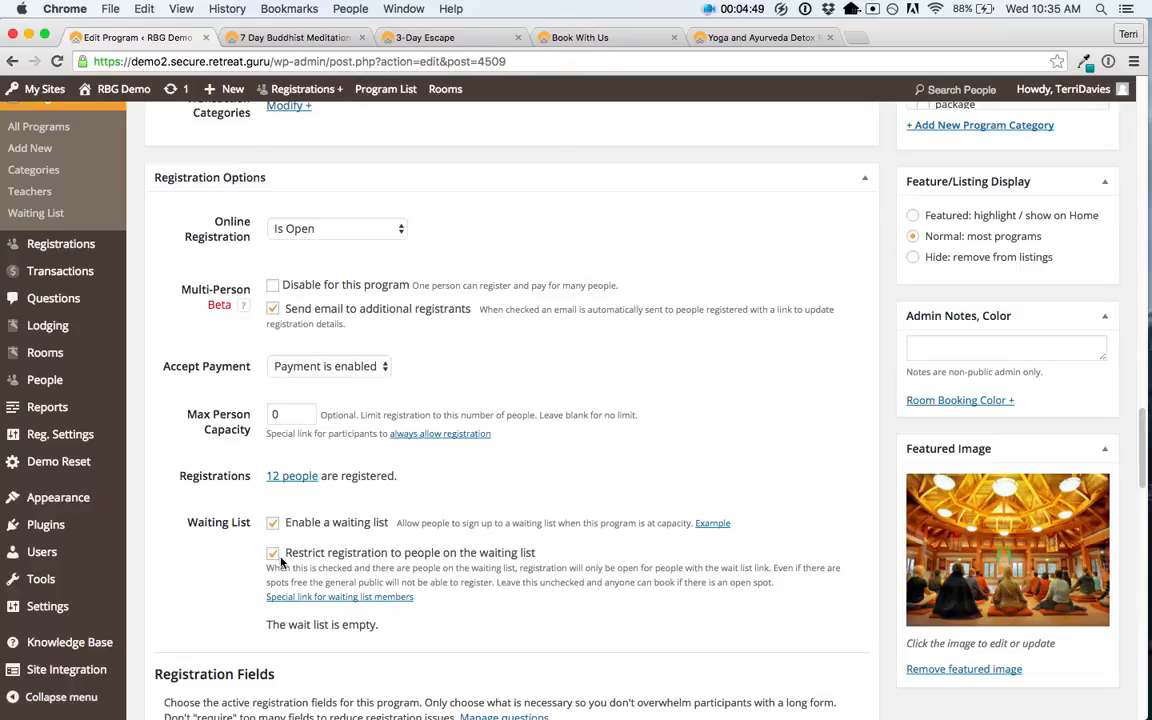
Step: Change the program's Max Person Capacity from 0 to 25
left_click(294, 416)
key("BackSpace")
type("25")
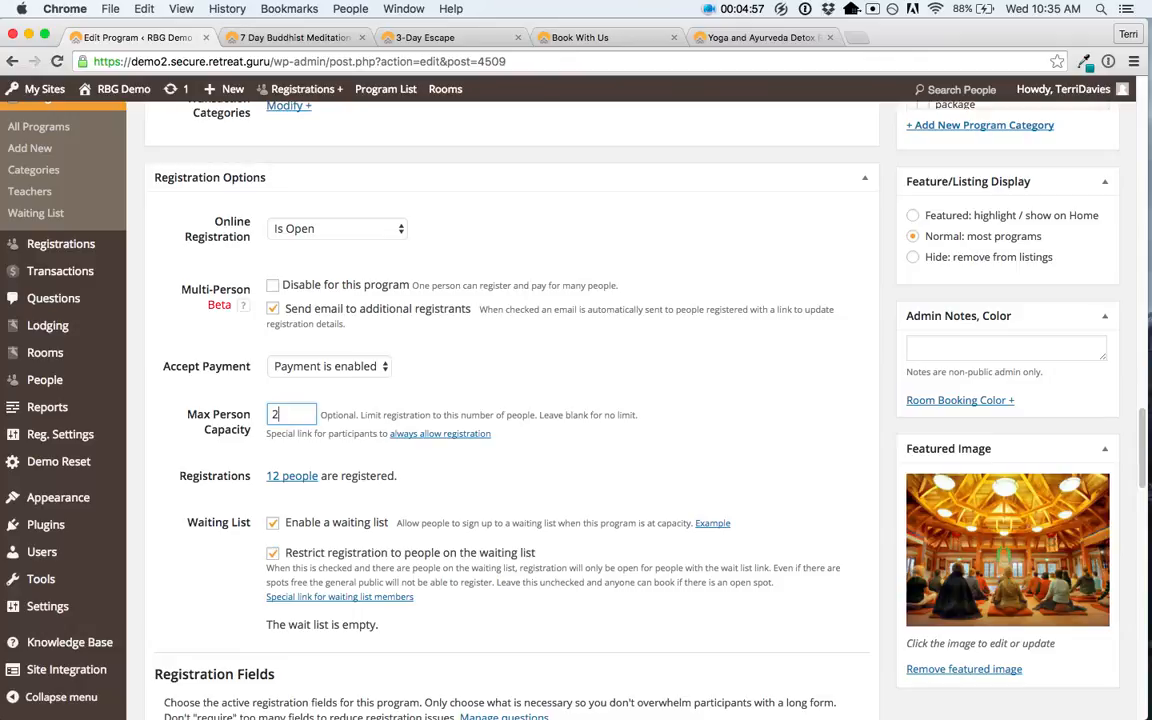
left_click(346, 412)
Step: Enable the FAMILY20 $20 per-program discount code under Discount Codes
scroll(336, 541, "down", 5)
scroll(336, 541, "down", 3)
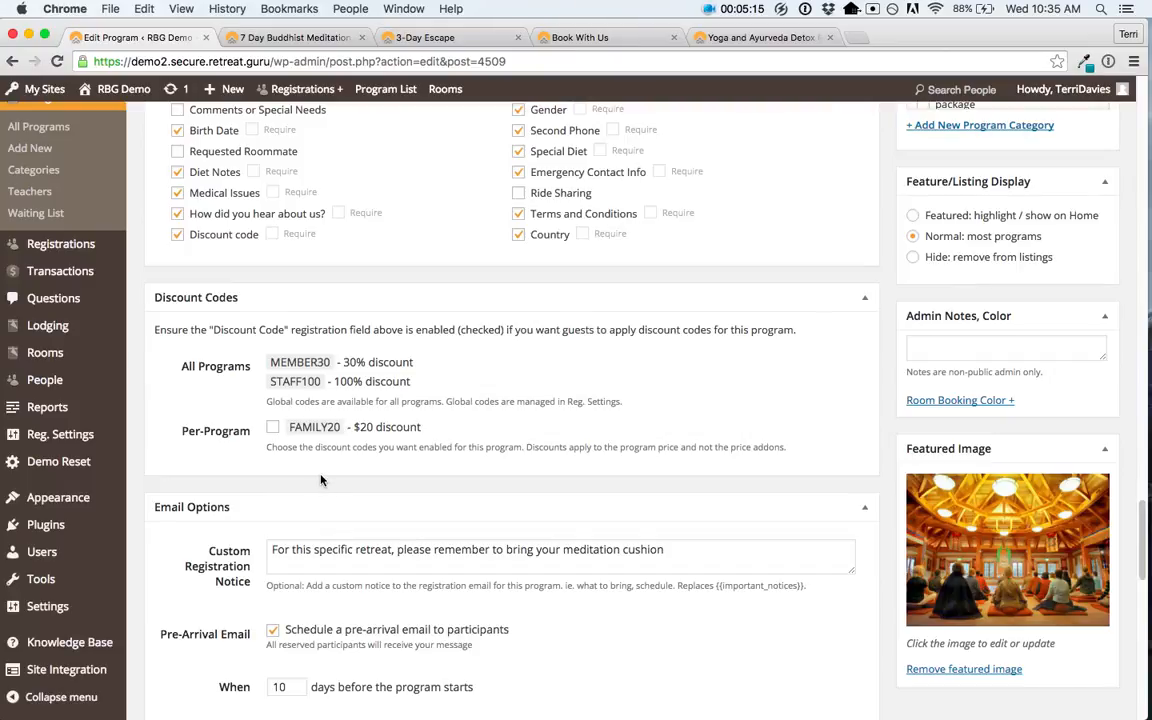
left_click(273, 428)
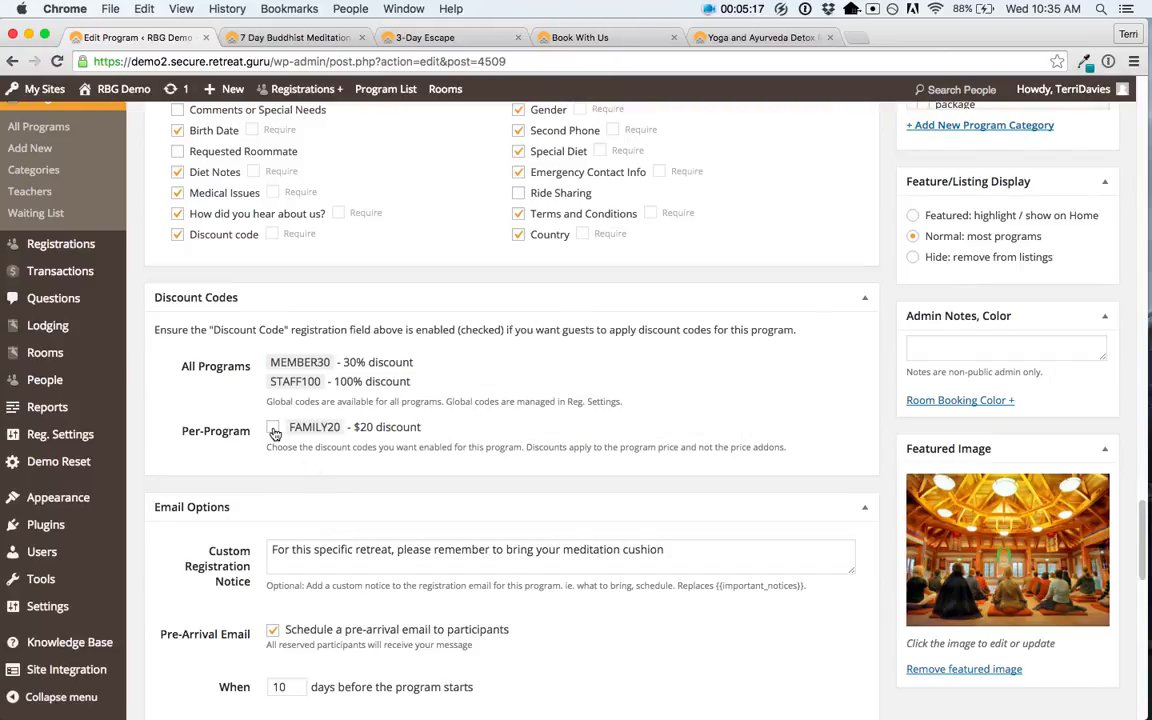